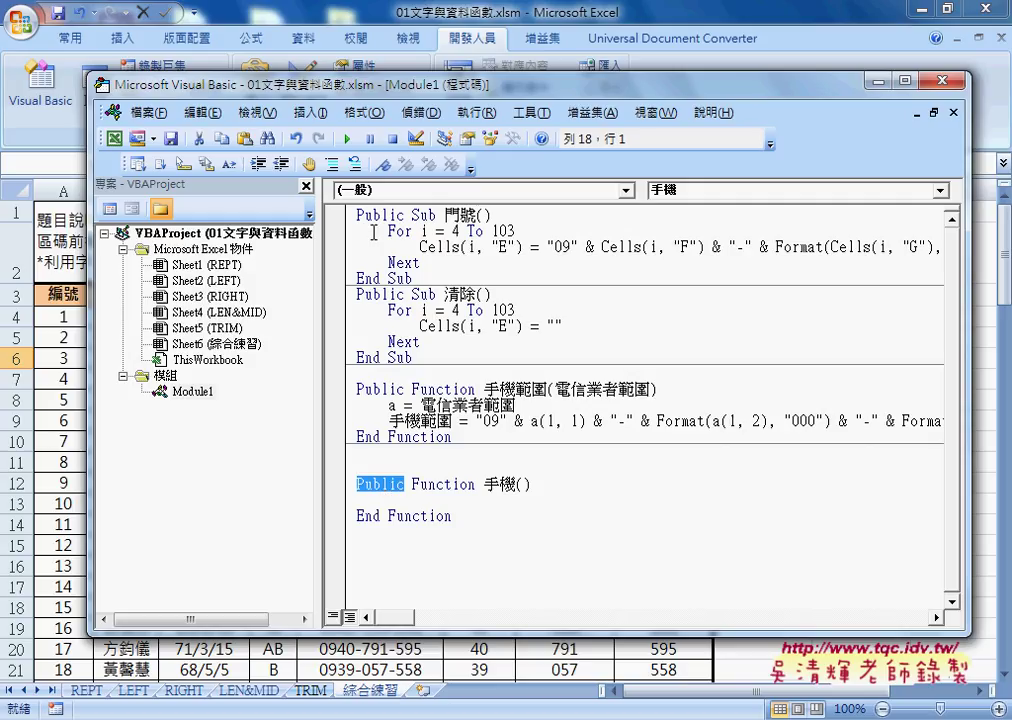
- Start adding a private procedure, cancel it, and select 手機() in the function declaration
click(320, 116)
click(300, 133)
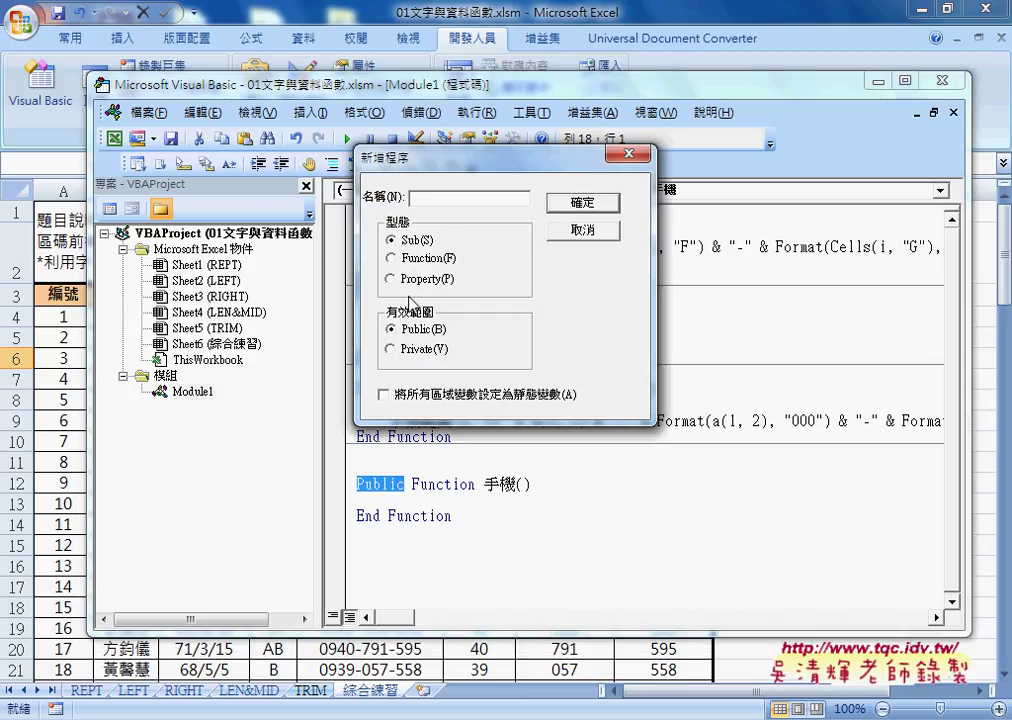
click(426, 349)
click(583, 231)
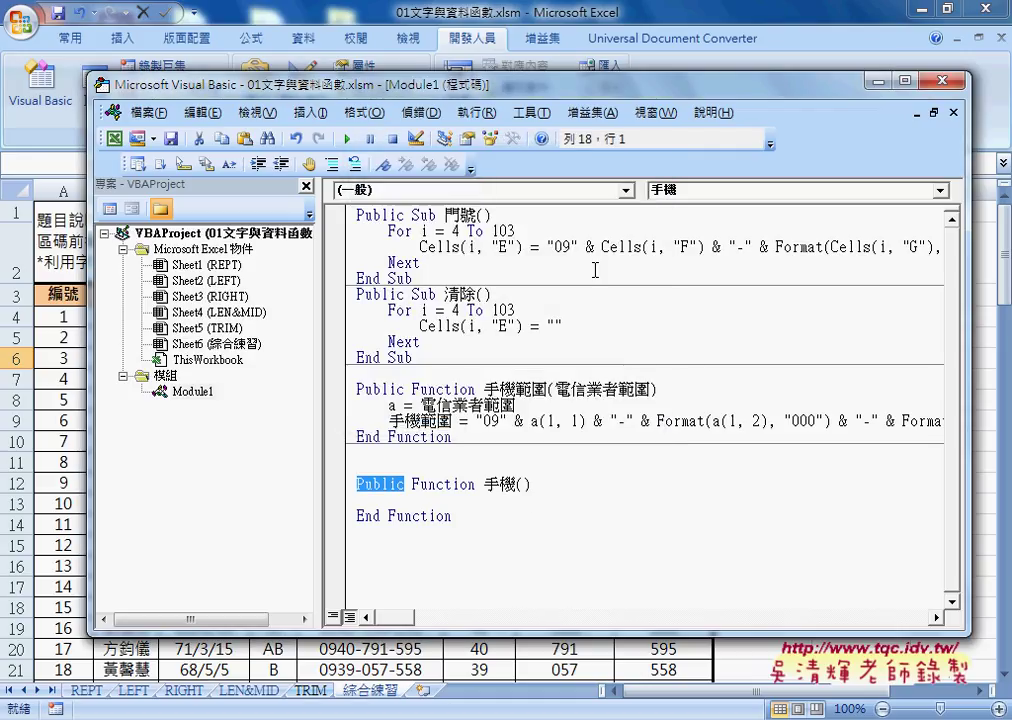
click(525, 484)
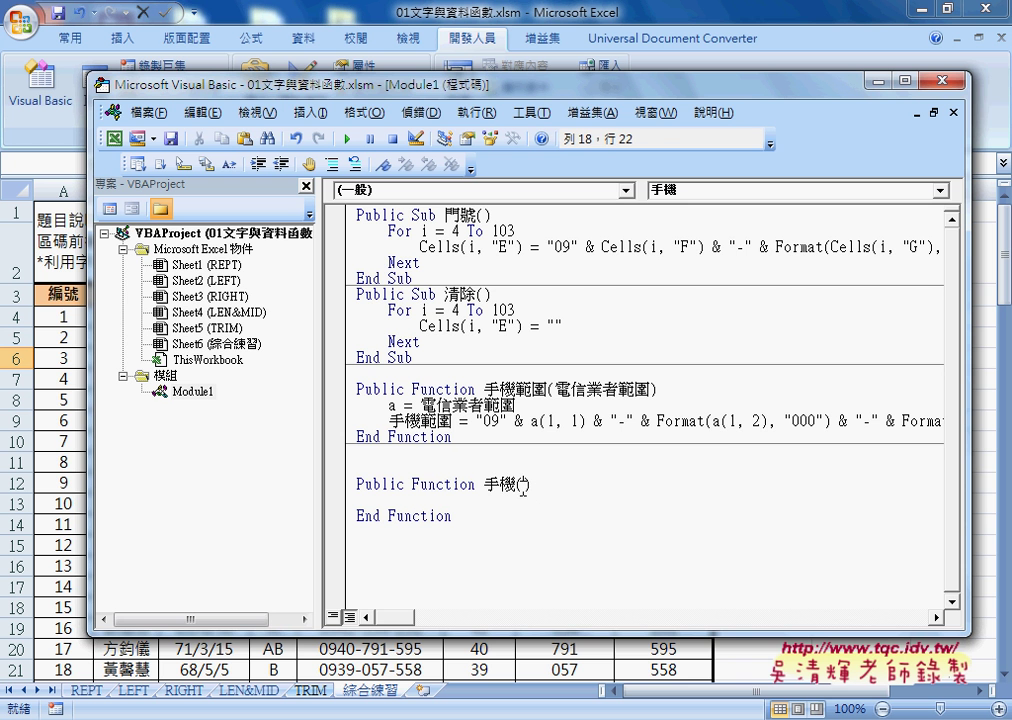
drag(484, 484, 531, 484)
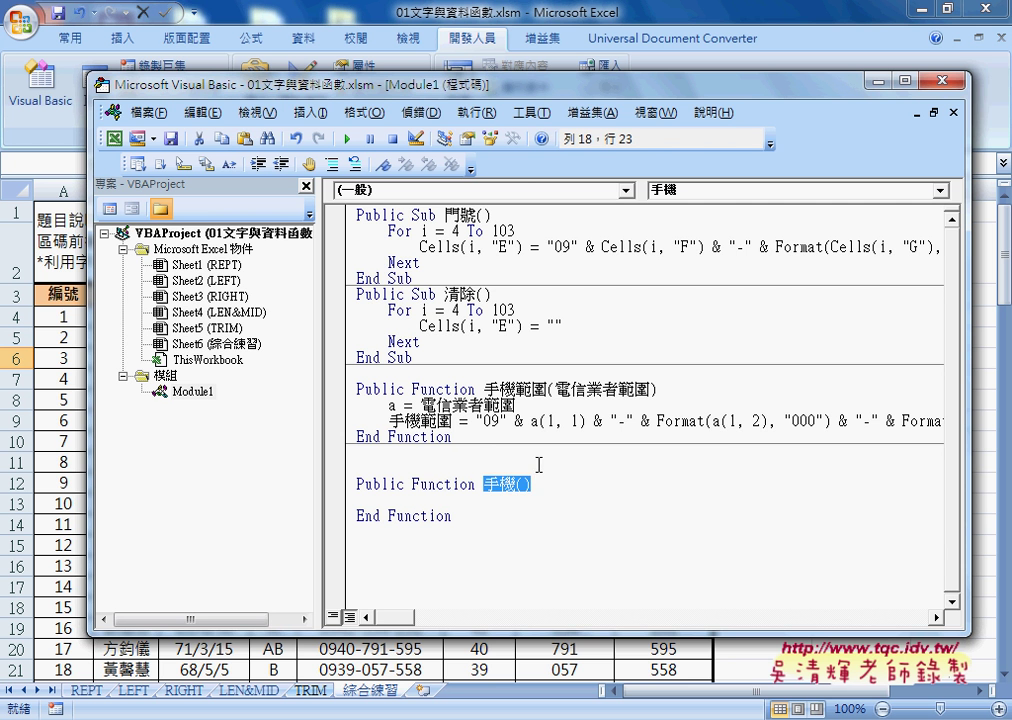
- Copy the header cells F3:H3 (電信業者, 門號區碼, 門號末碼) and return to the code window
drag(483, 97, 483, 396)
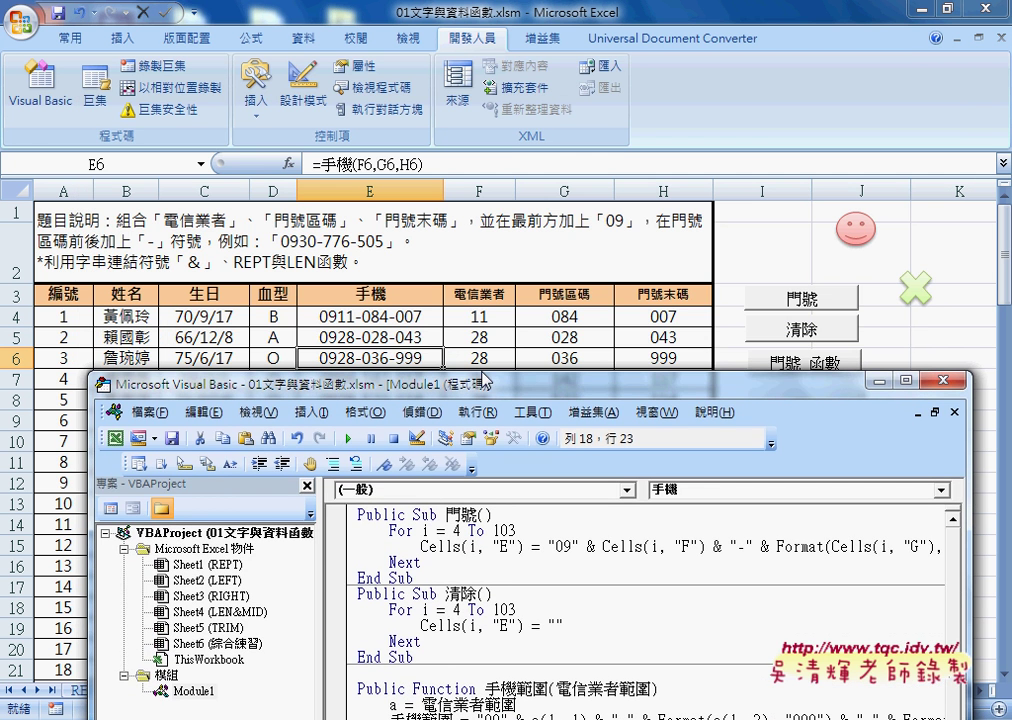
drag(653, 295, 487, 295)
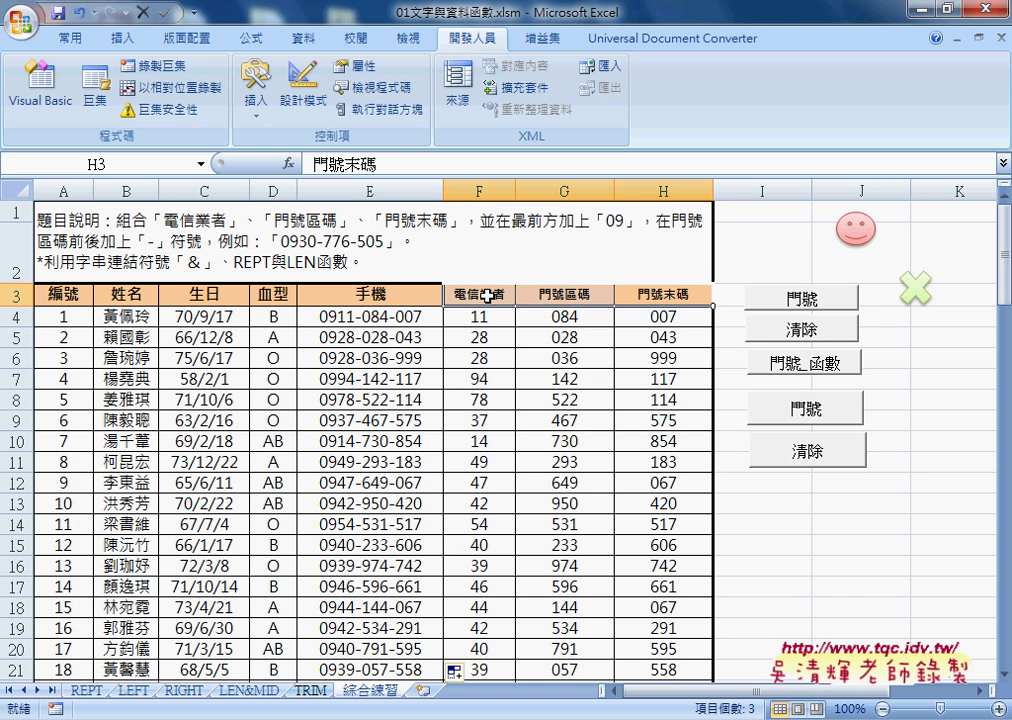
key(ctrl+c)
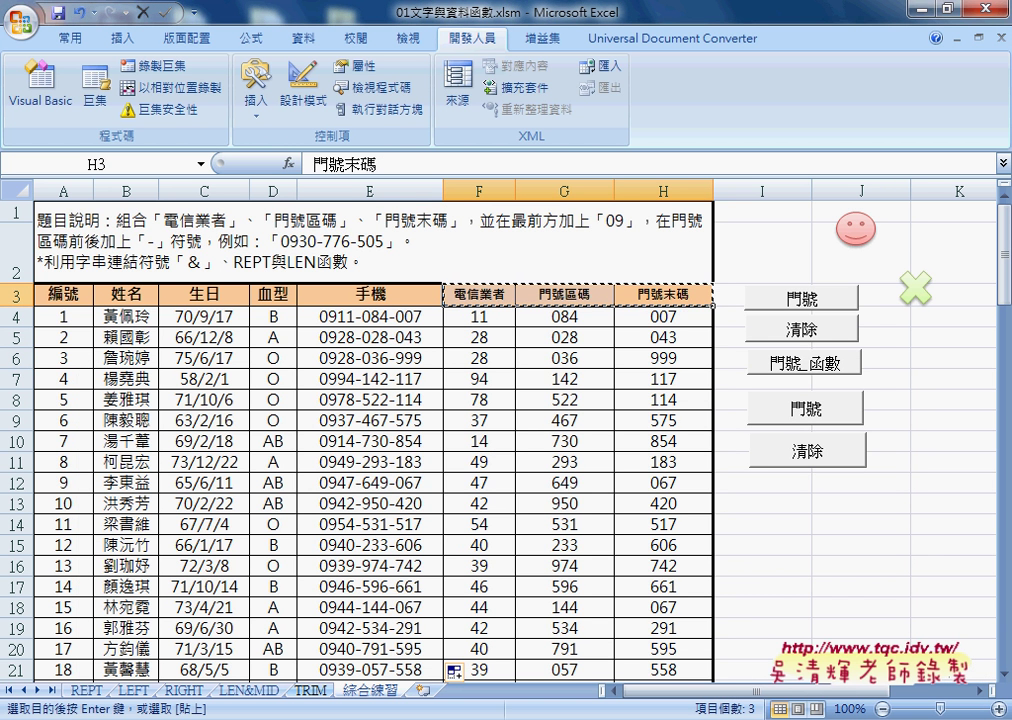
click(470, 600)
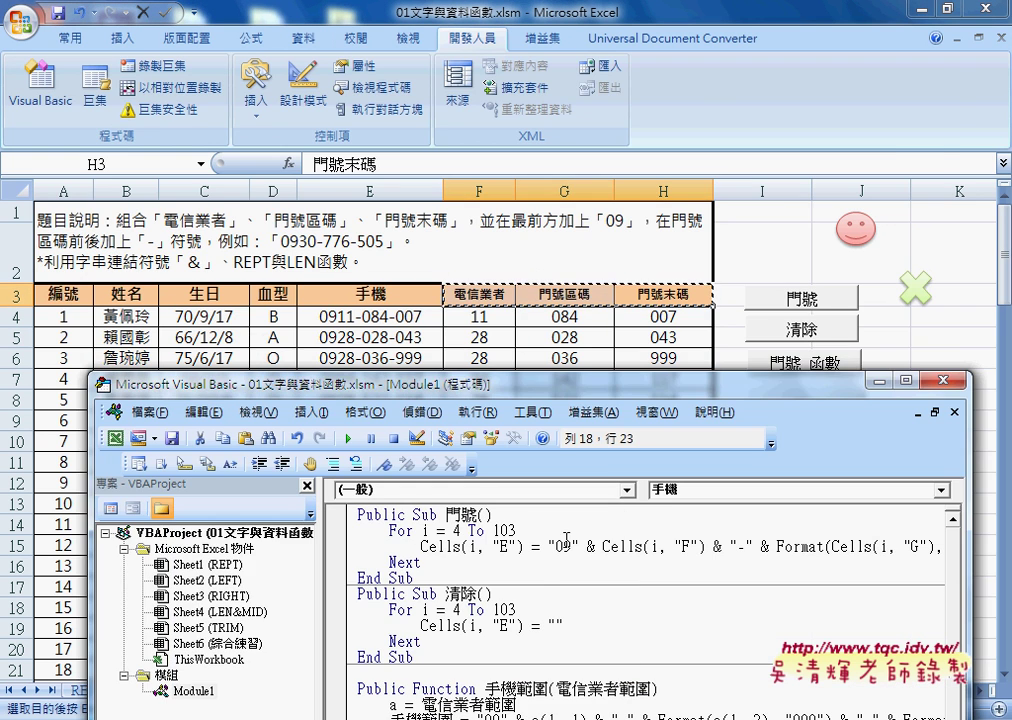
drag(460, 383, 429, 90)
- Paste the three header names inside 手機( ) as its parameter list
text(()
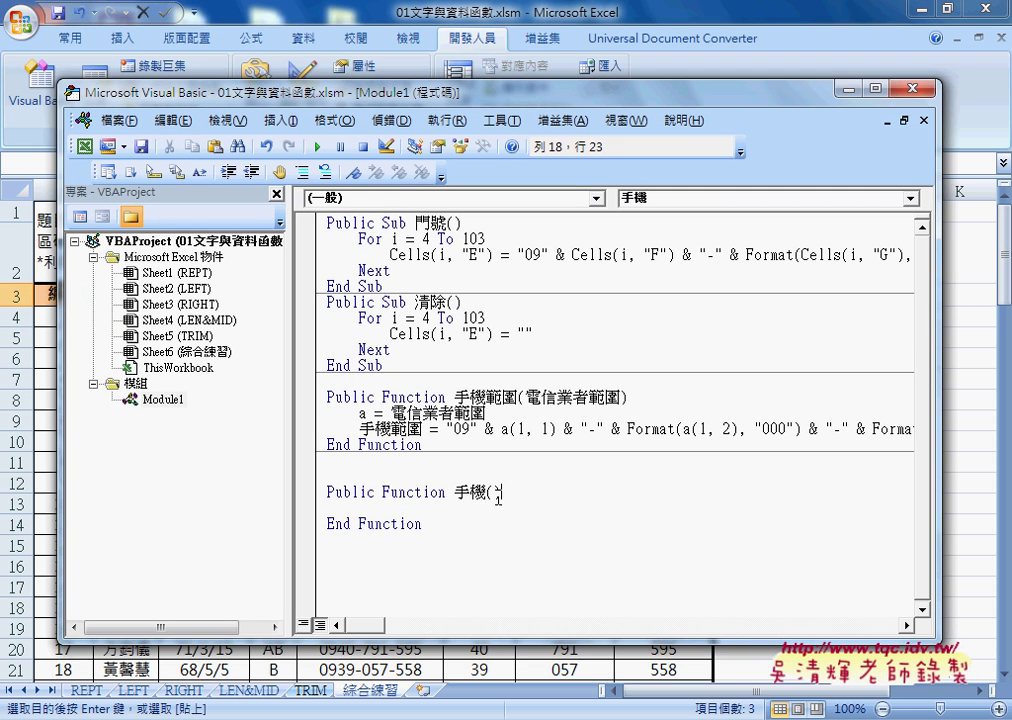
key(Left)
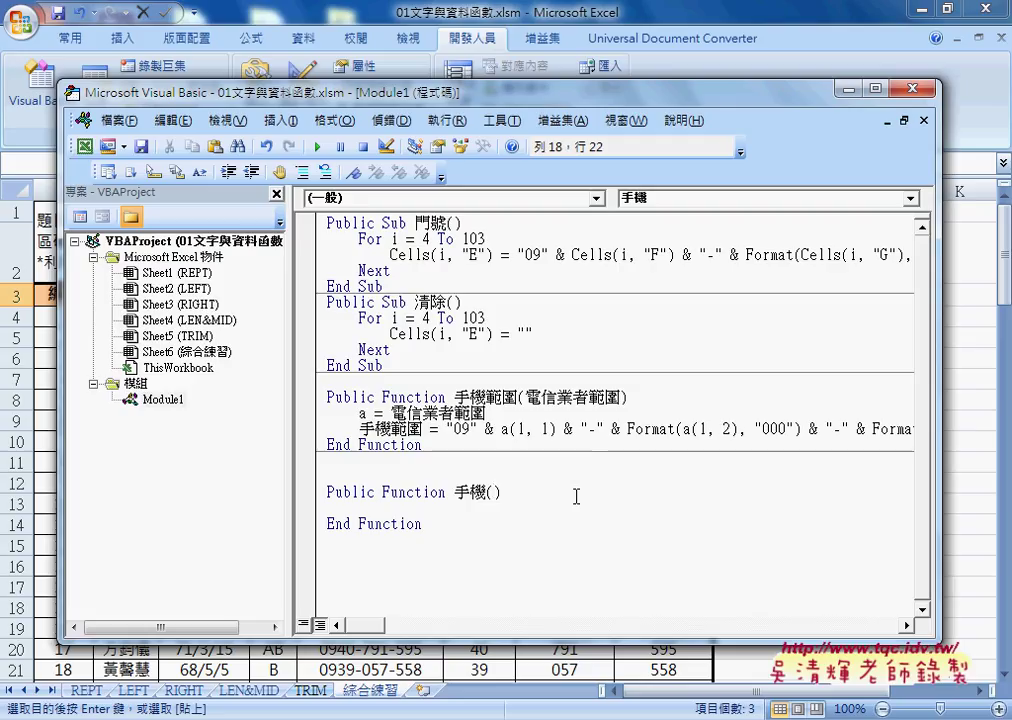
text(電信業者    門號區碼    門號末碼)
key(Return)
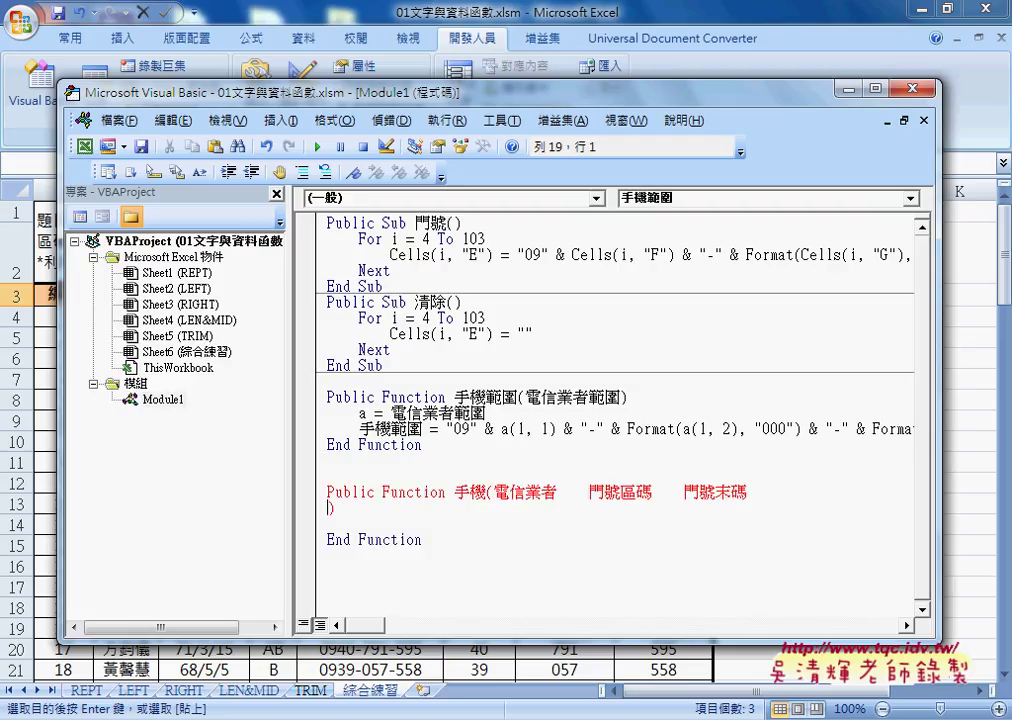
click(788, 492)
key(Delete)
key(Left)
key(Left)
key(Left)
key(Left)
key(Left)
key(Left)
key(Left)
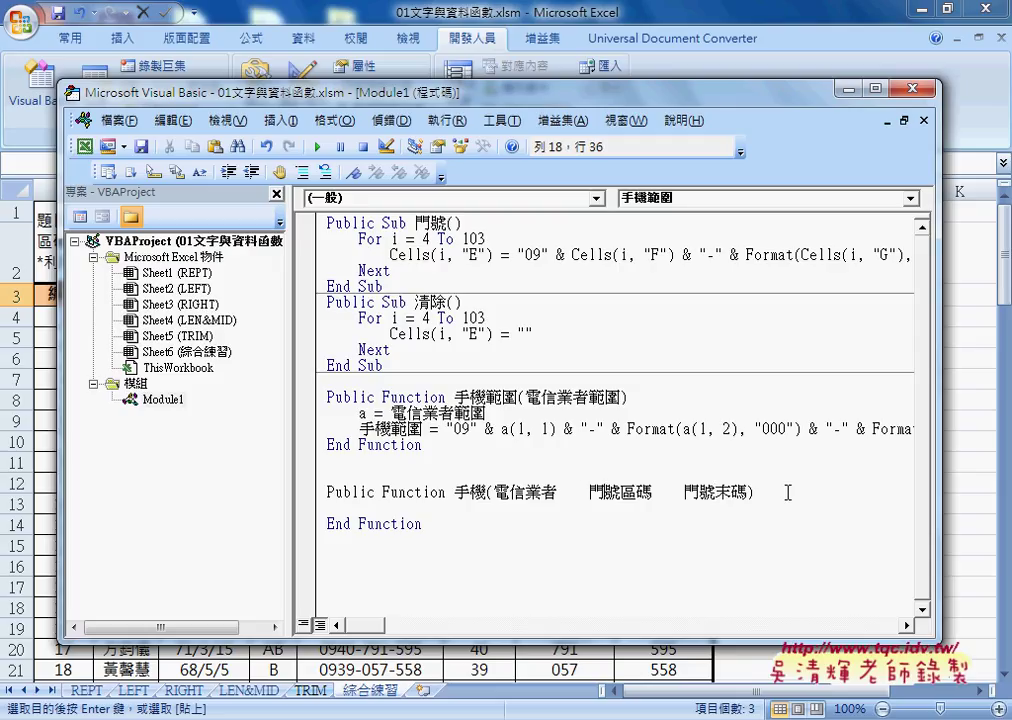
- Trim spaces and 門號 so the parameters read 電信業者, 區碼, 末碼, then return to the sheet
key(BackSpace)
key(BackSpace)
key(BackSpace)
key(BackSpace)
key(BackSpace)
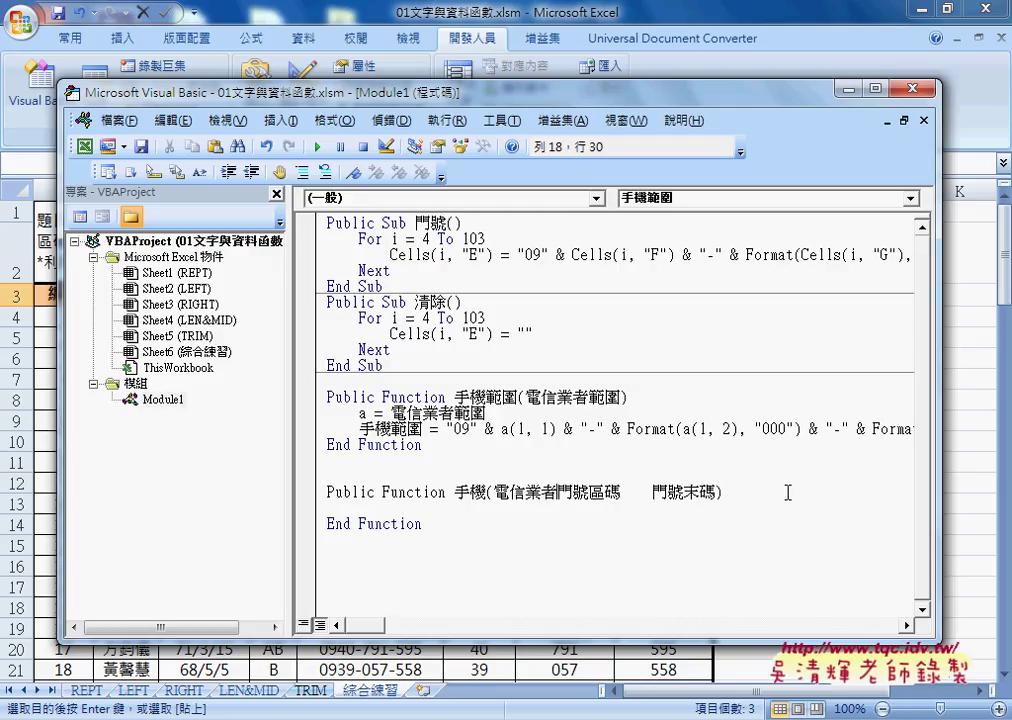
key(Delete)
key(Delete)
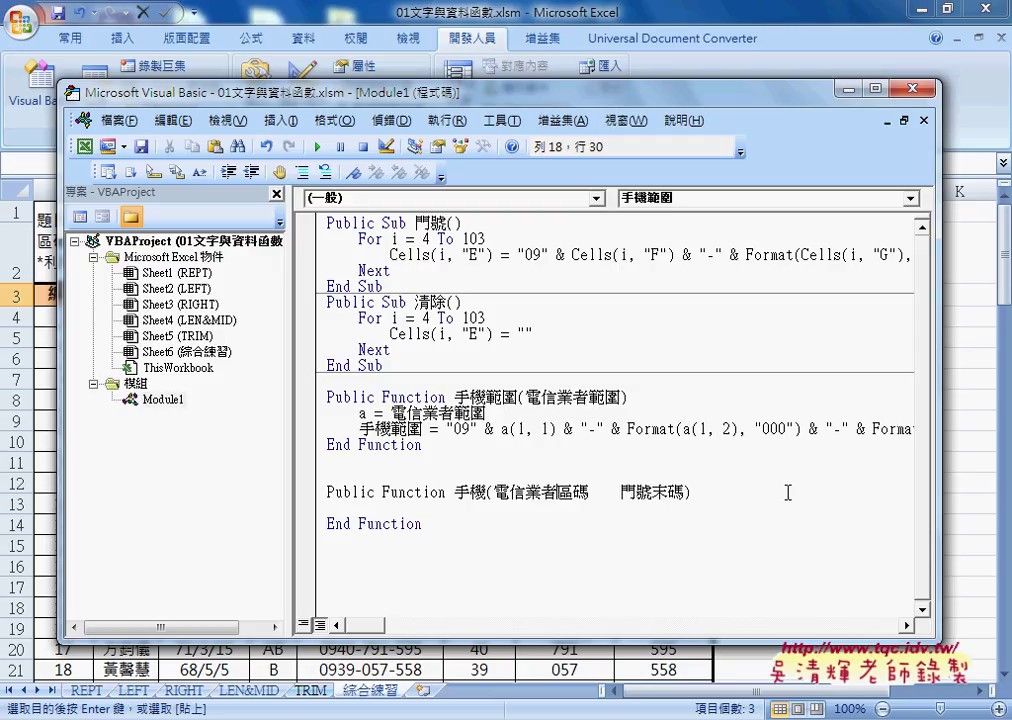
text(,)
key(Right)
key(Delete)
key(Delete)
key(Delete)
key(Delete)
key(Delete)
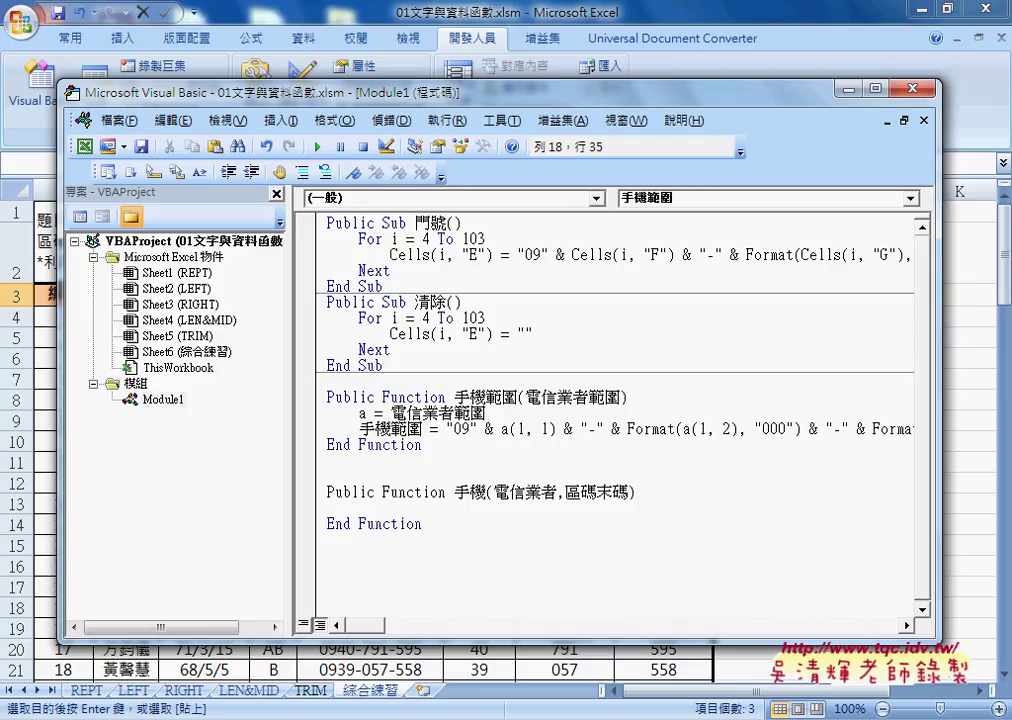
text(,)
drag(708, 495, 358, 492)
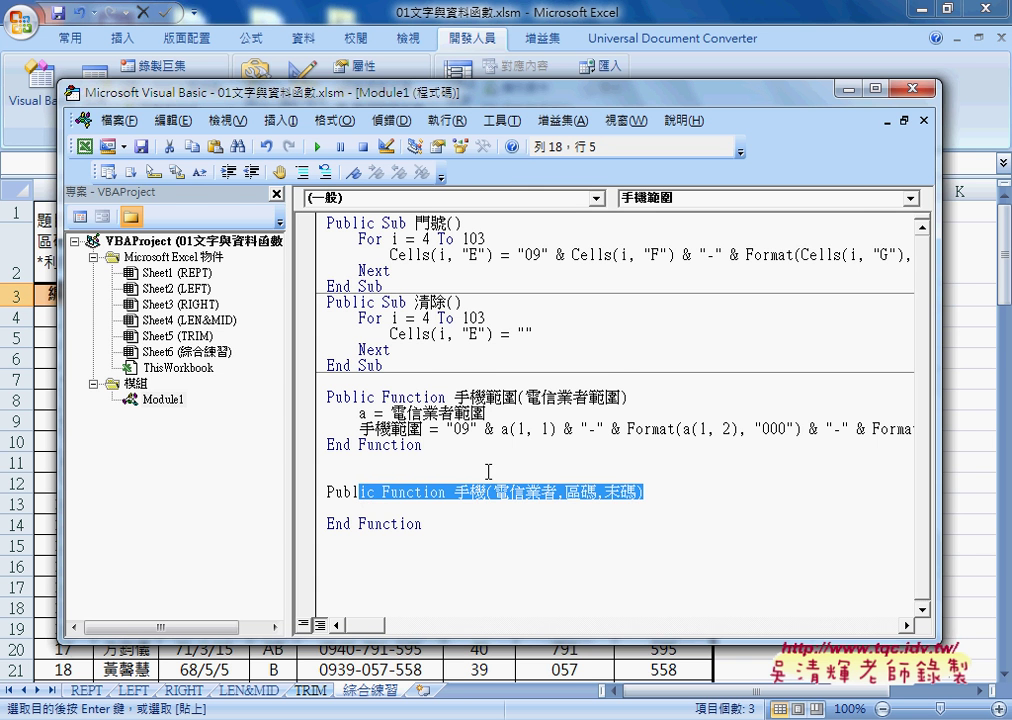
click(590, 18)
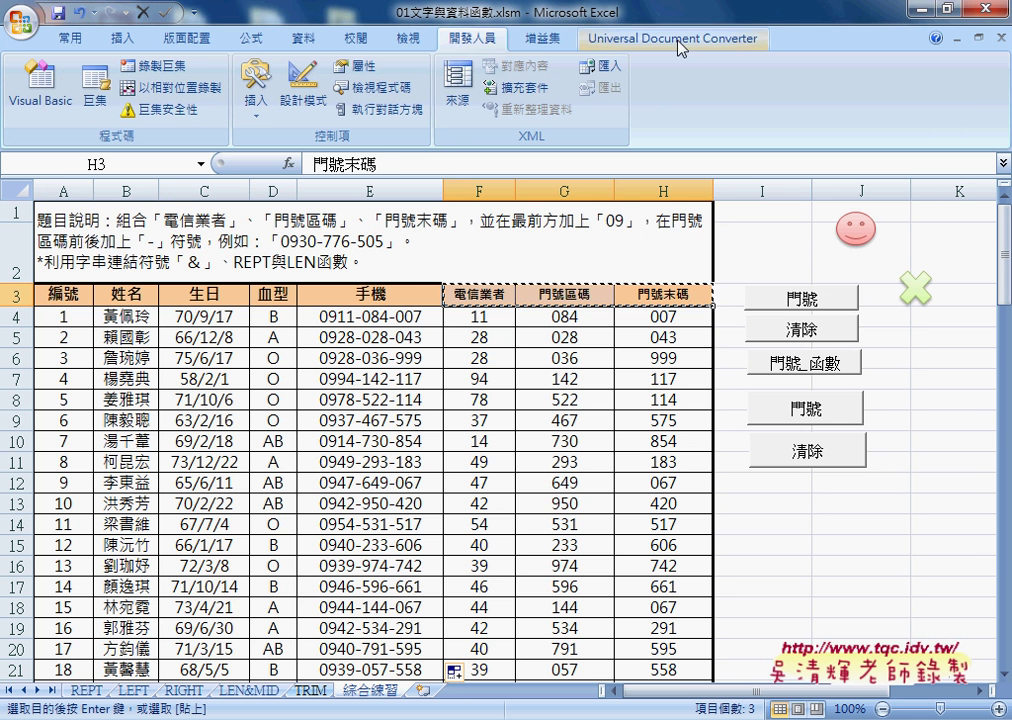
- Clear cell E4 and open the Function Arguments box for 手機
click(370, 326)
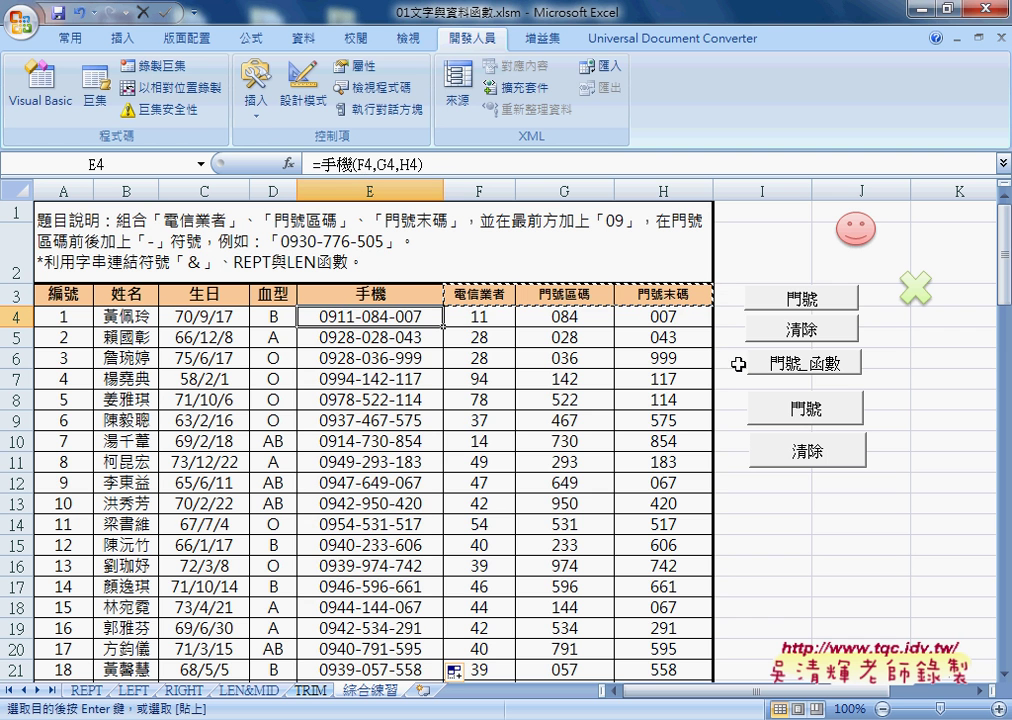
key(Delete)
text(=)
key(shift+F3)
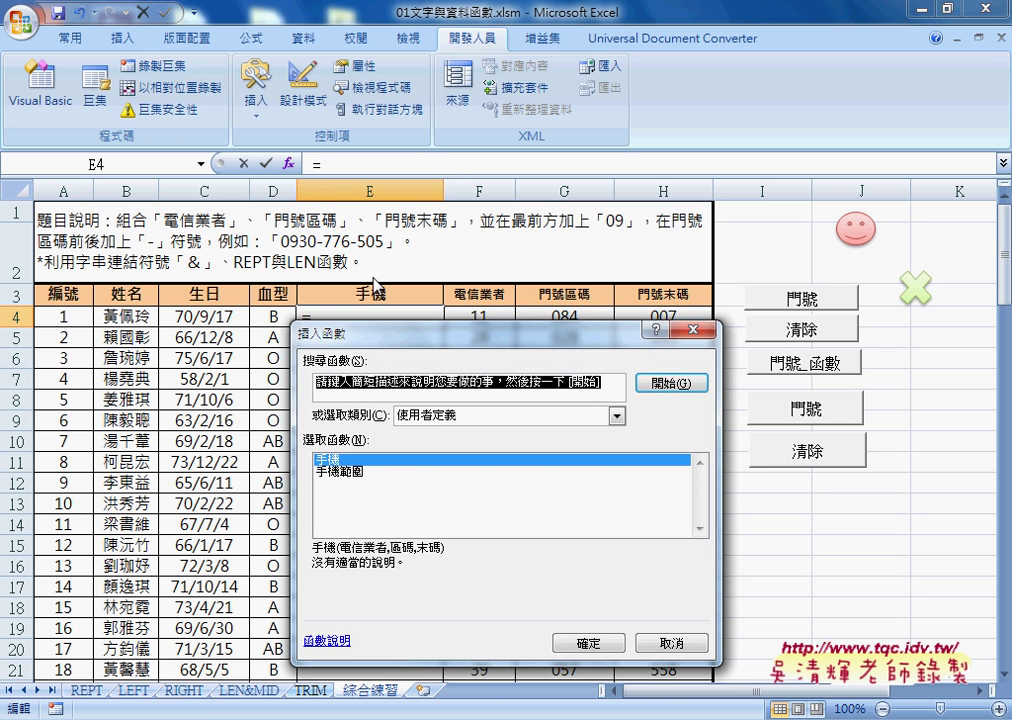
click(592, 642)
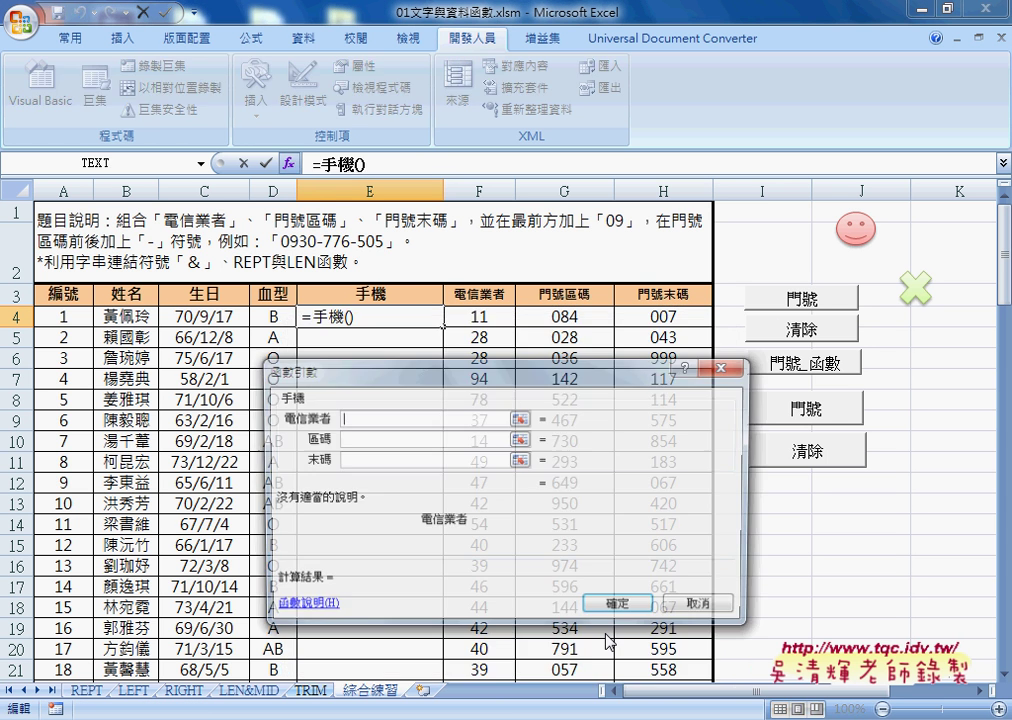
drag(430, 371, 568, 409)
- Try F4, G4 and H4 as arguments, see the result 0, and cancel the entry
click(479, 316)
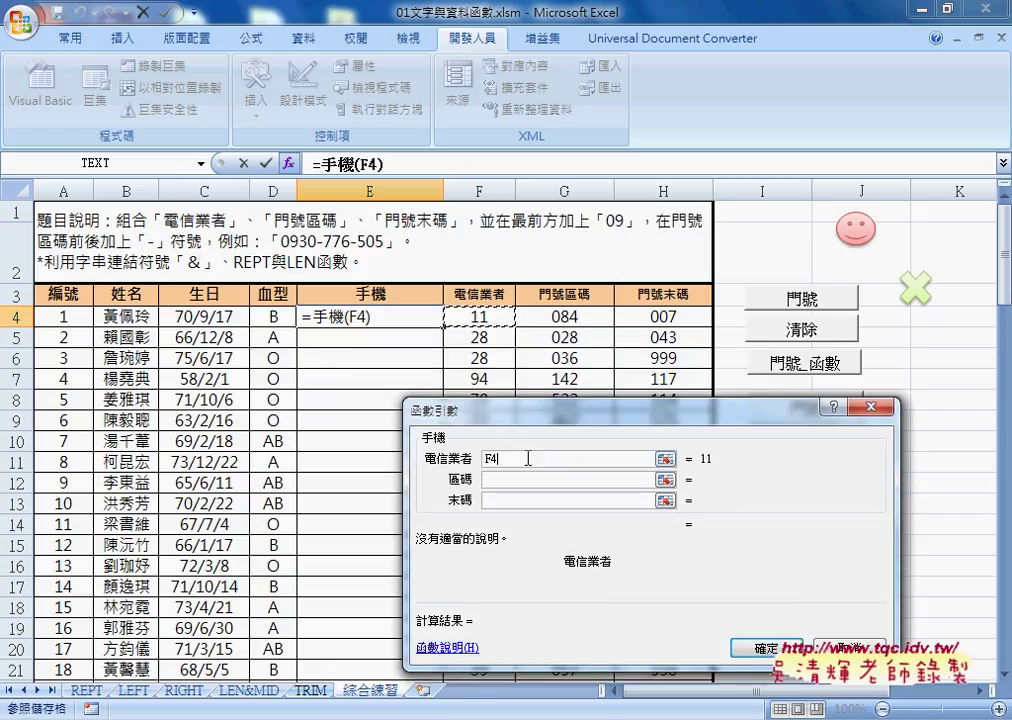
click(520, 479)
click(565, 316)
click(515, 499)
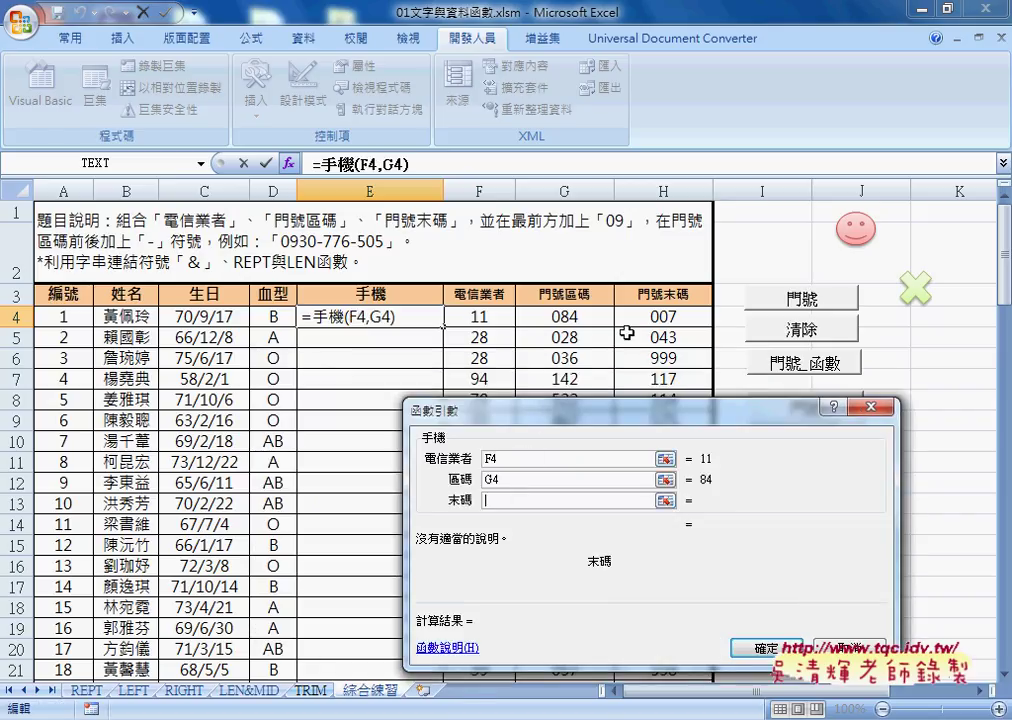
click(640, 316)
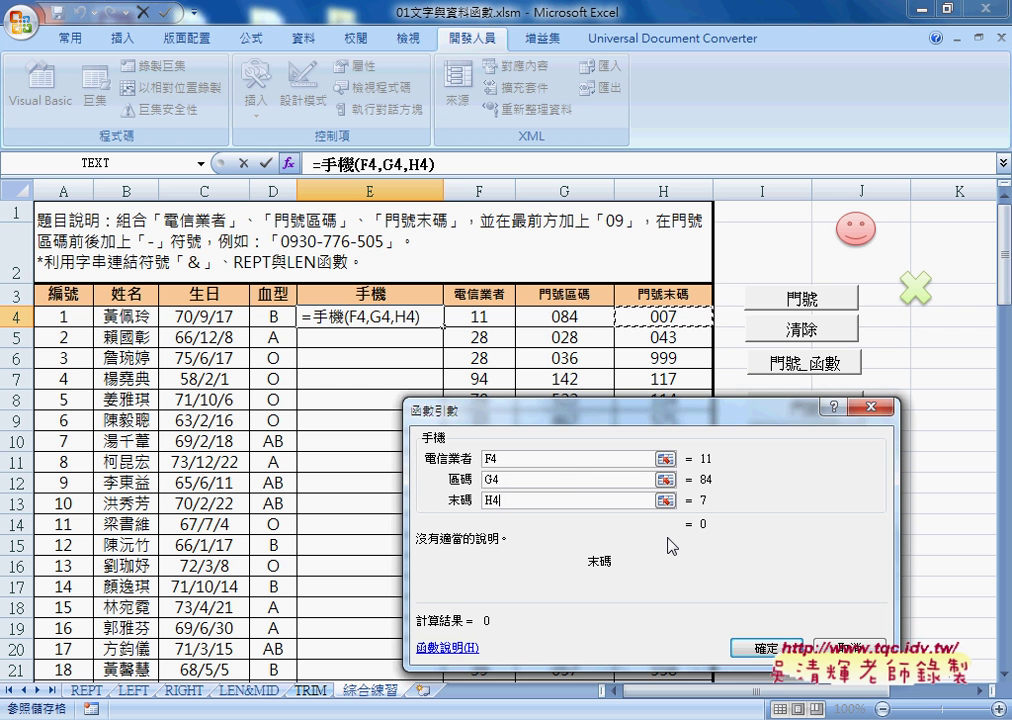
key(Escape)
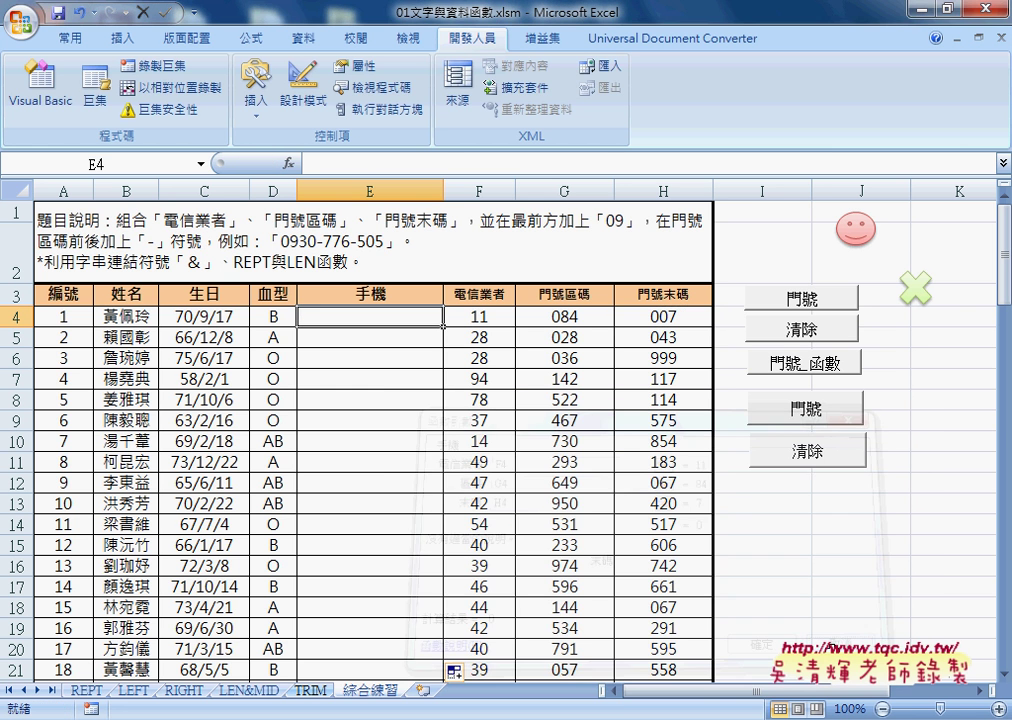
- Copy the name 手機 and start the indented body line as 手機 = ""
click(353, 508)
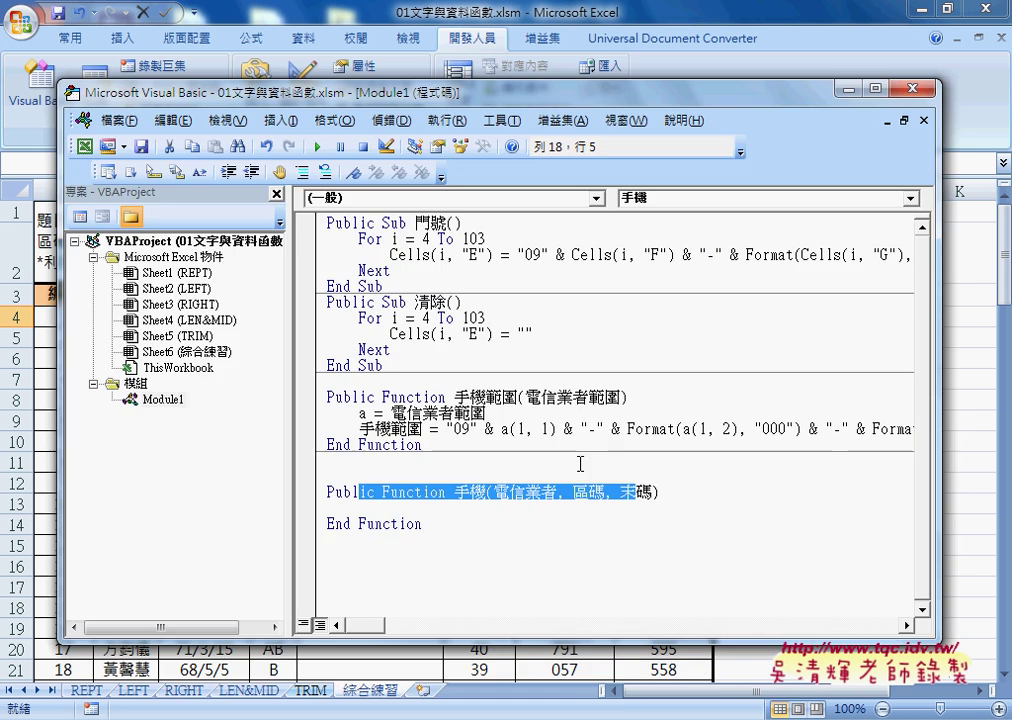
drag(452, 491, 485, 493)
key(ctrl+c)
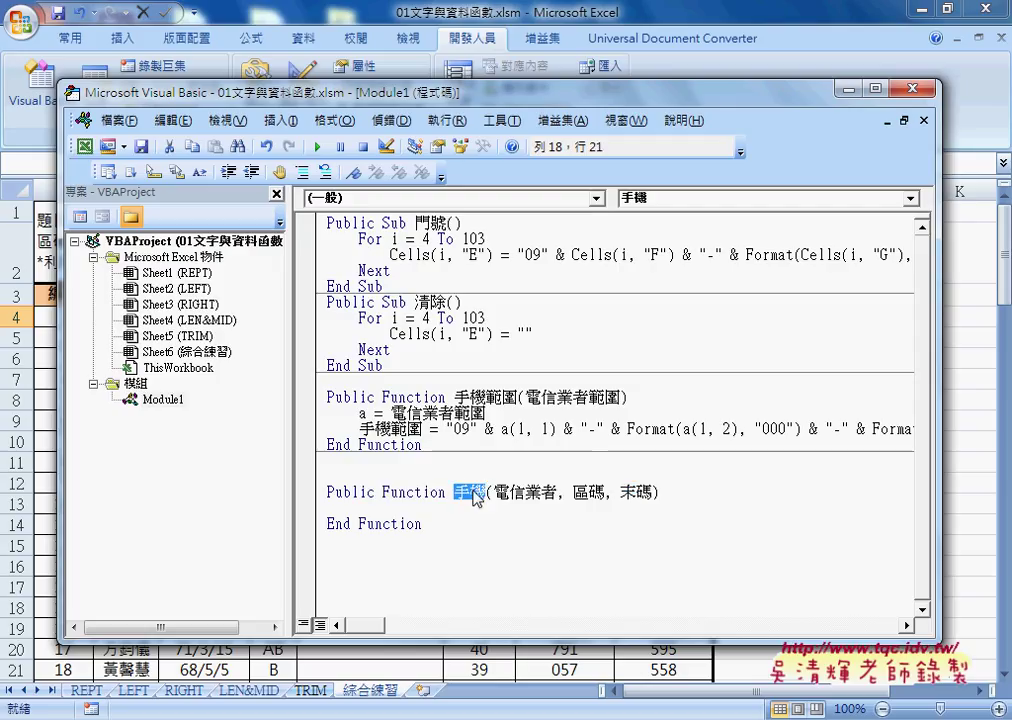
right_click(463, 496)
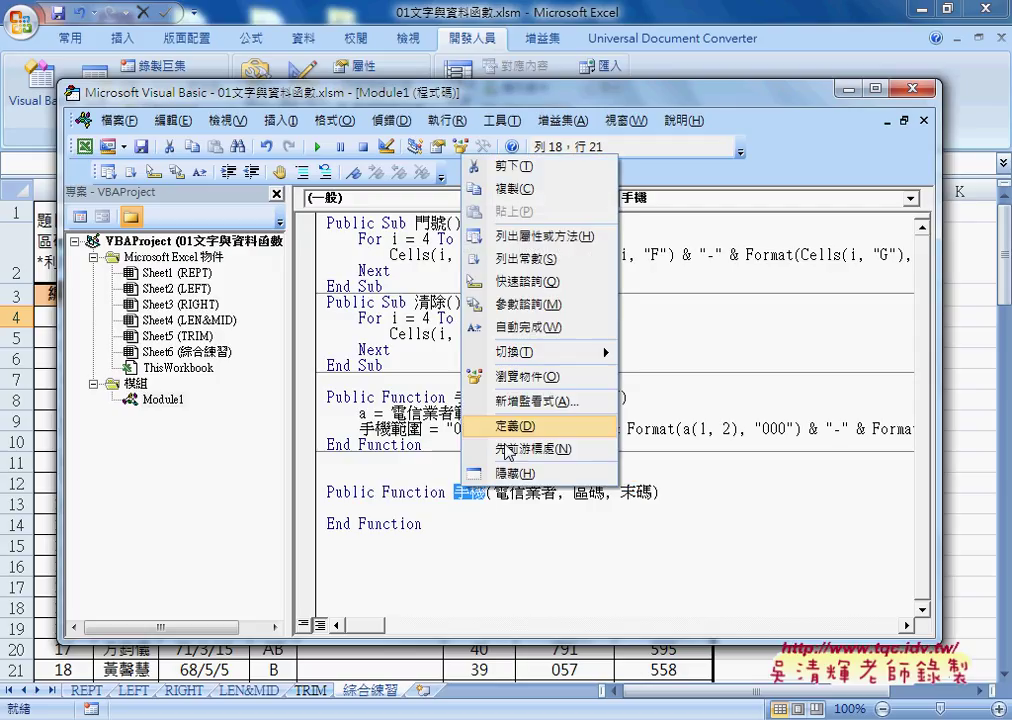
click(522, 187)
click(388, 505)
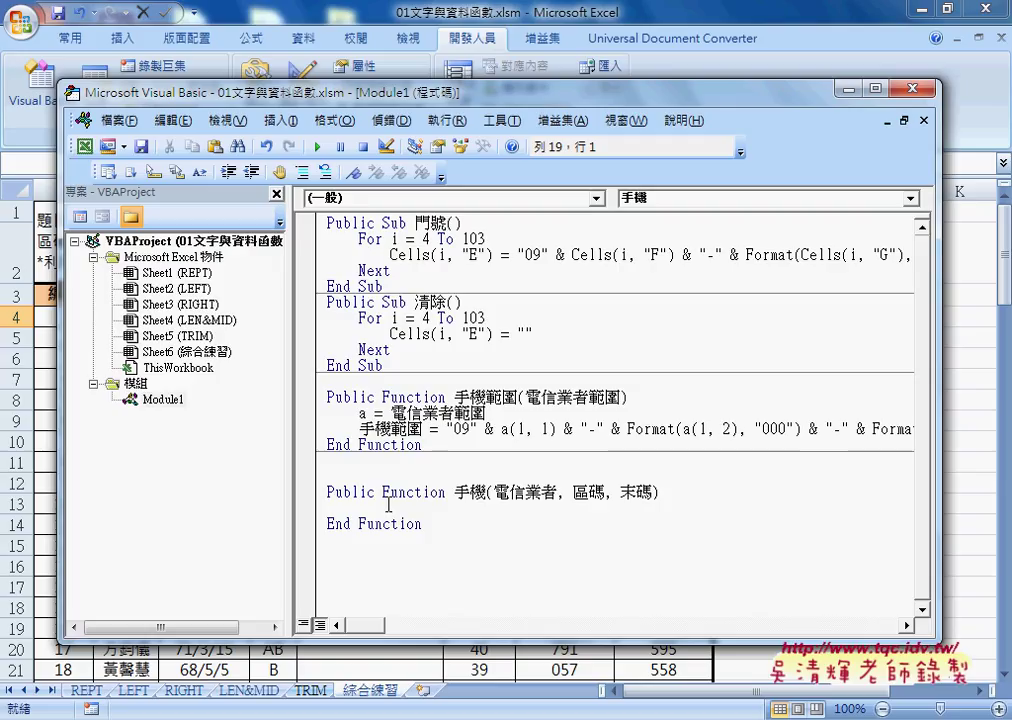
key(Tab)
key(ctrl+v)
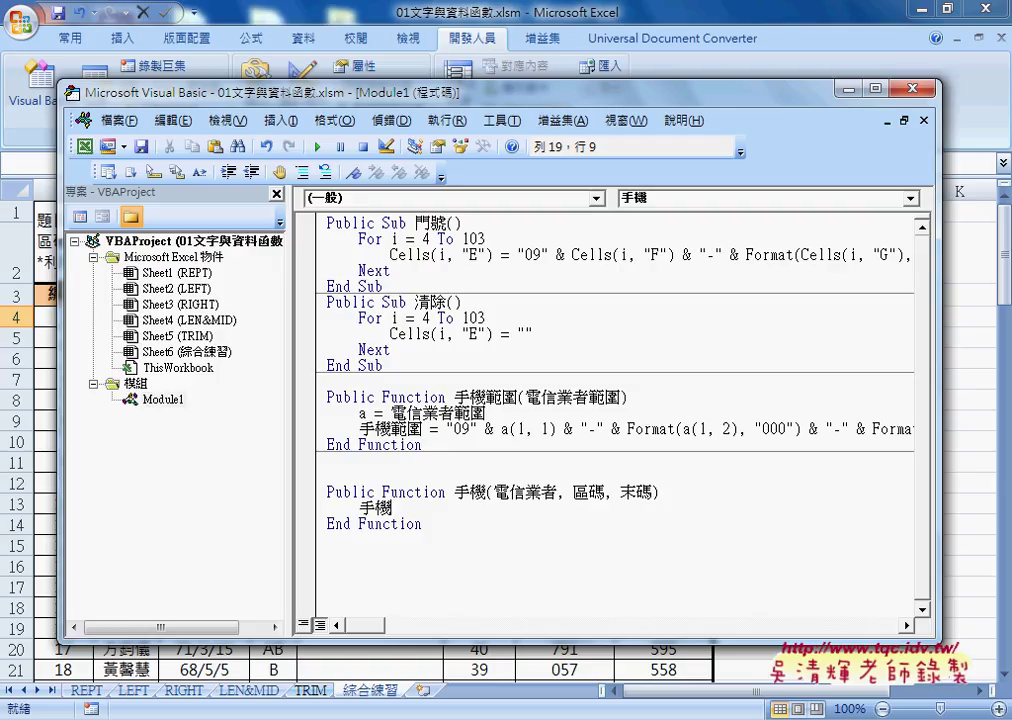
text(=)
text("")
- Complete the assignment to 手機 = "09" & and dismiss the compile error warnings
drag(493, 492, 543, 492)
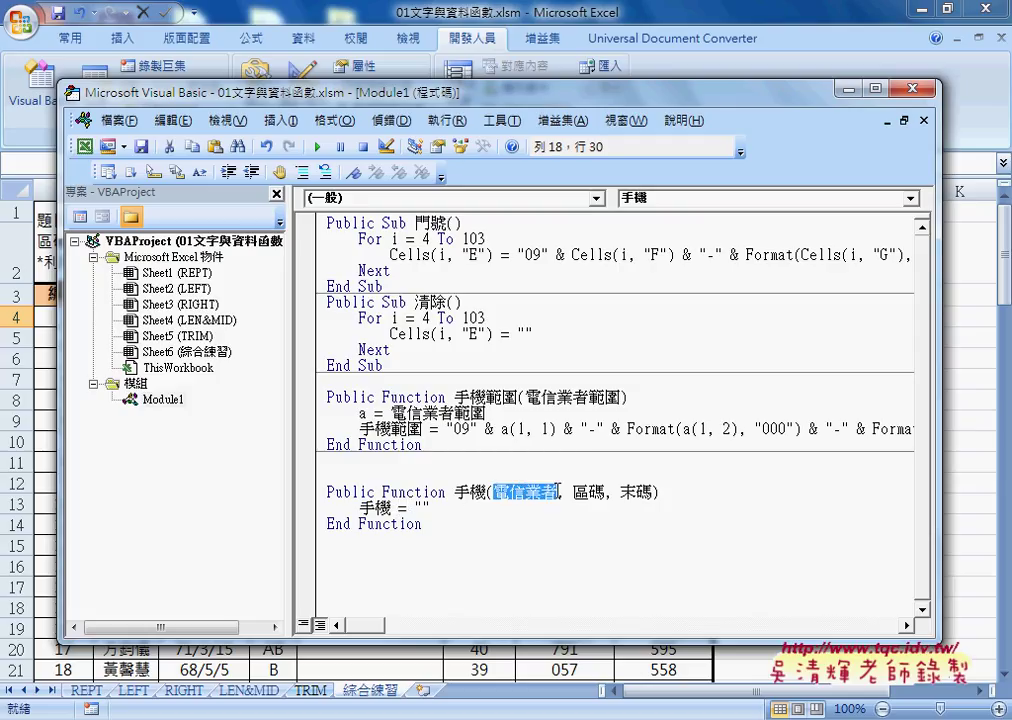
click(424, 508)
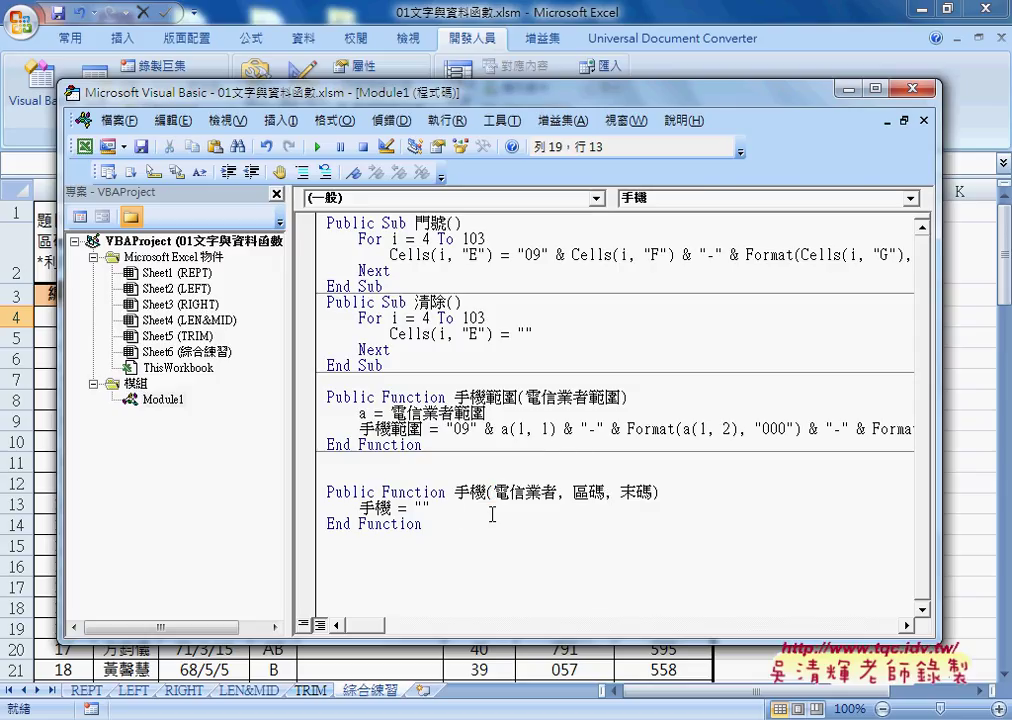
text(09)
key(Right)
text(&)
click(392, 392)
click(511, 443)
mouse_move(486, 94)
mouse_down()
mouse_move(497, 374)
mouse_move(480, 141)
mouse_up()
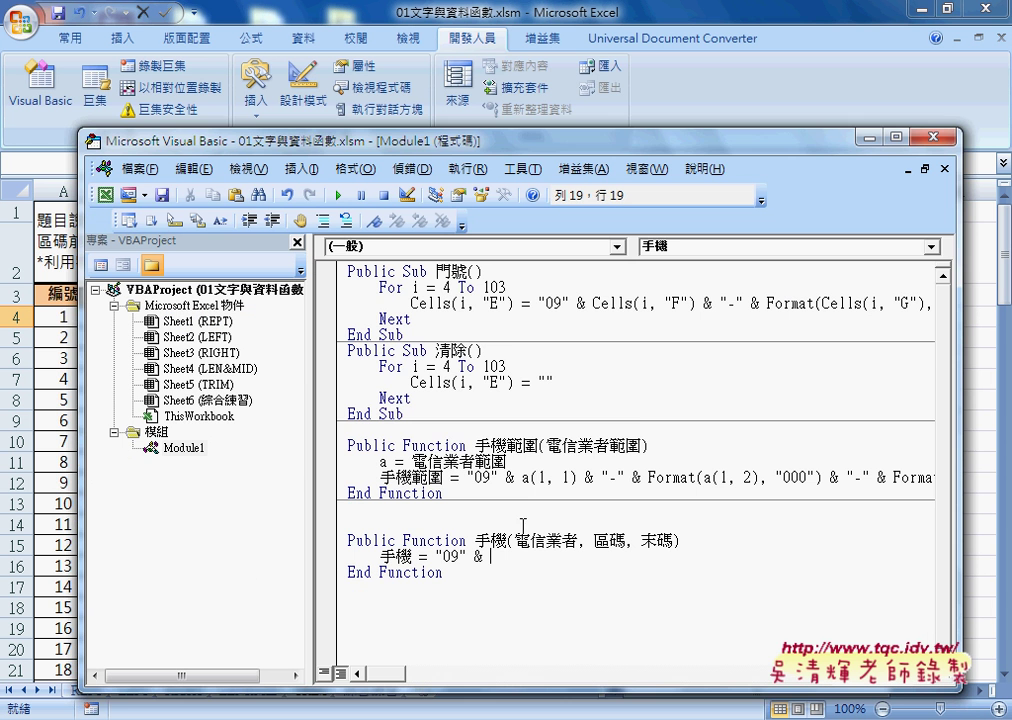
click(413, 420)
click(486, 452)
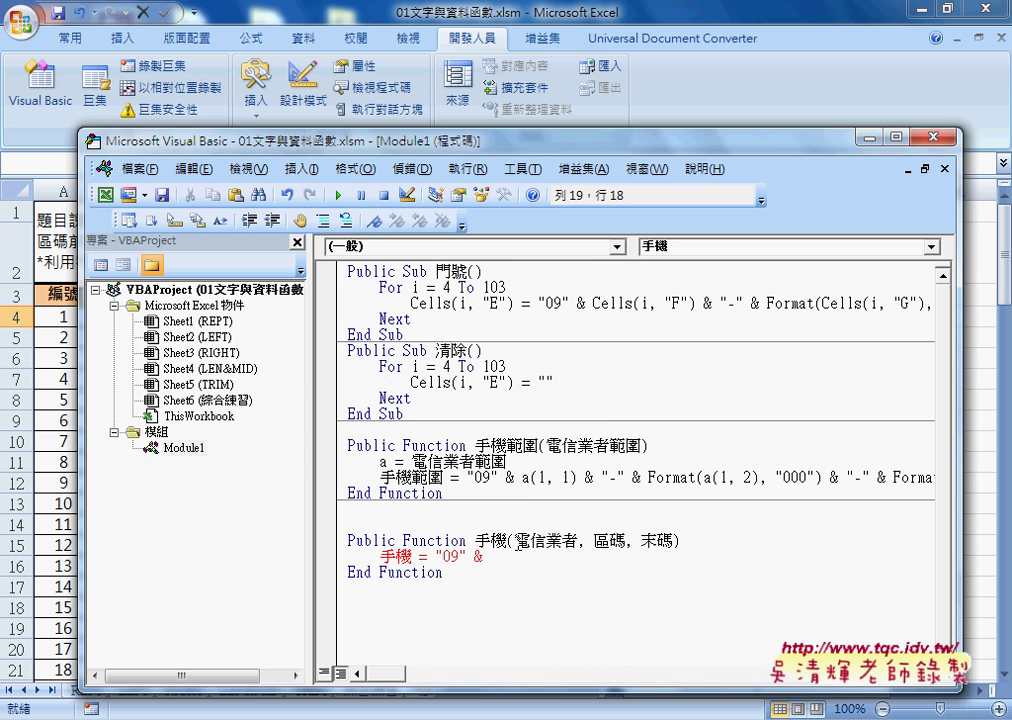
- Append the 電信業者 parameter after the ampersand and maximise the code editor
drag(517, 541, 564, 541)
key(ctrl+c)
right_click(564, 541)
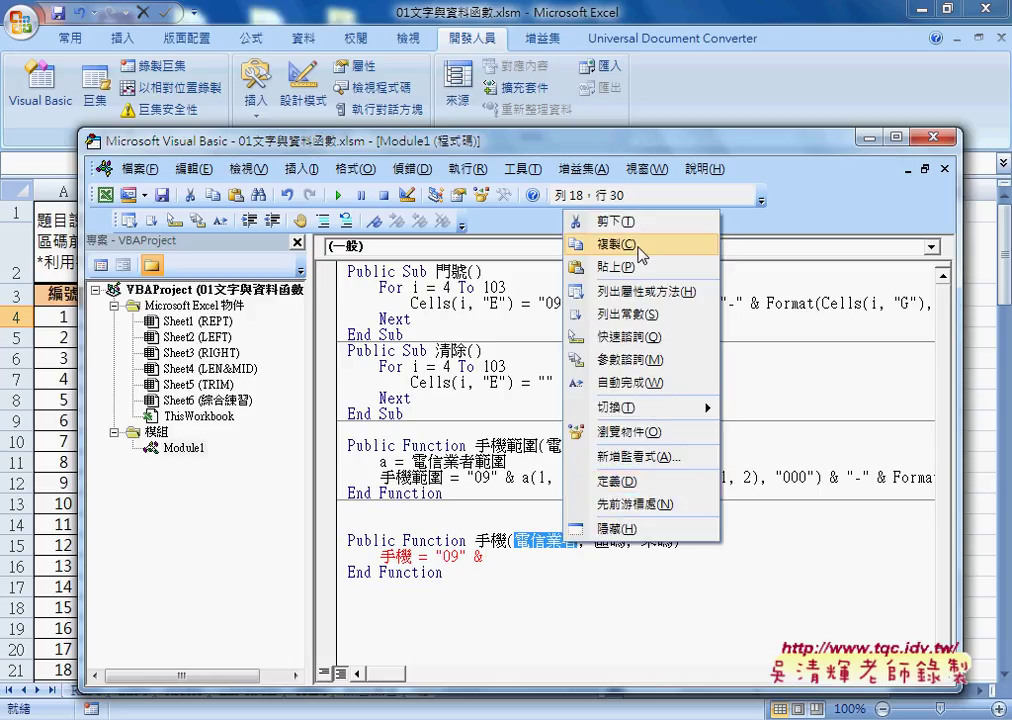
click(640, 255)
click(506, 558)
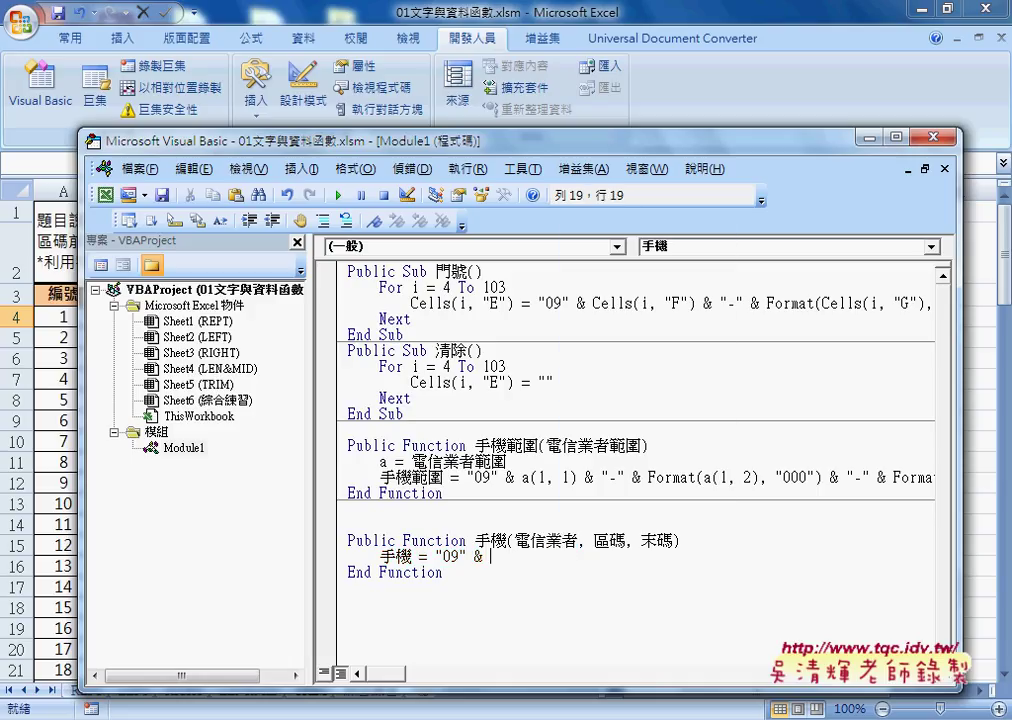
key(ctrl+v)
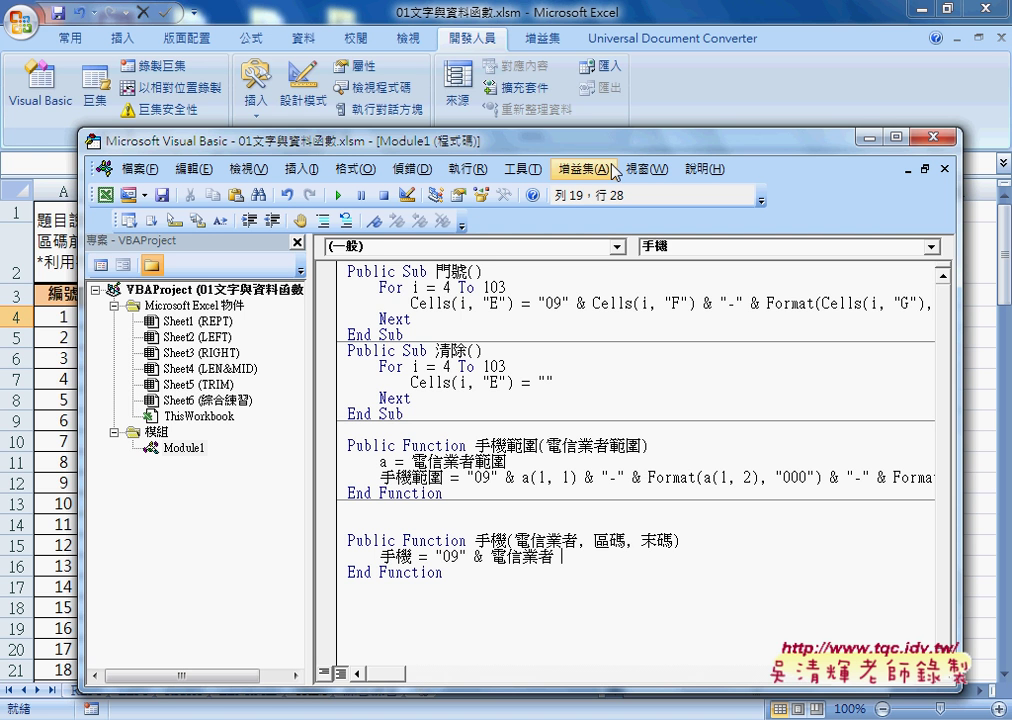
drag(568, 140, 465, 3)
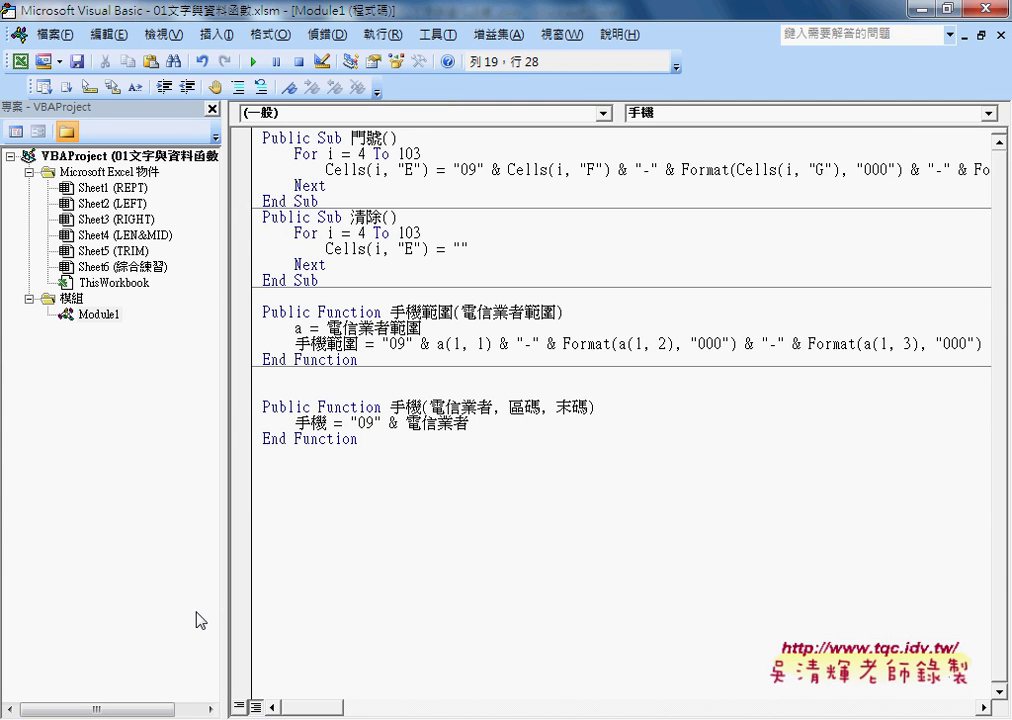
- Widen the code pane and paste the copied concatenation code over "09" & 電信業者
drag(225, 585, 75, 541)
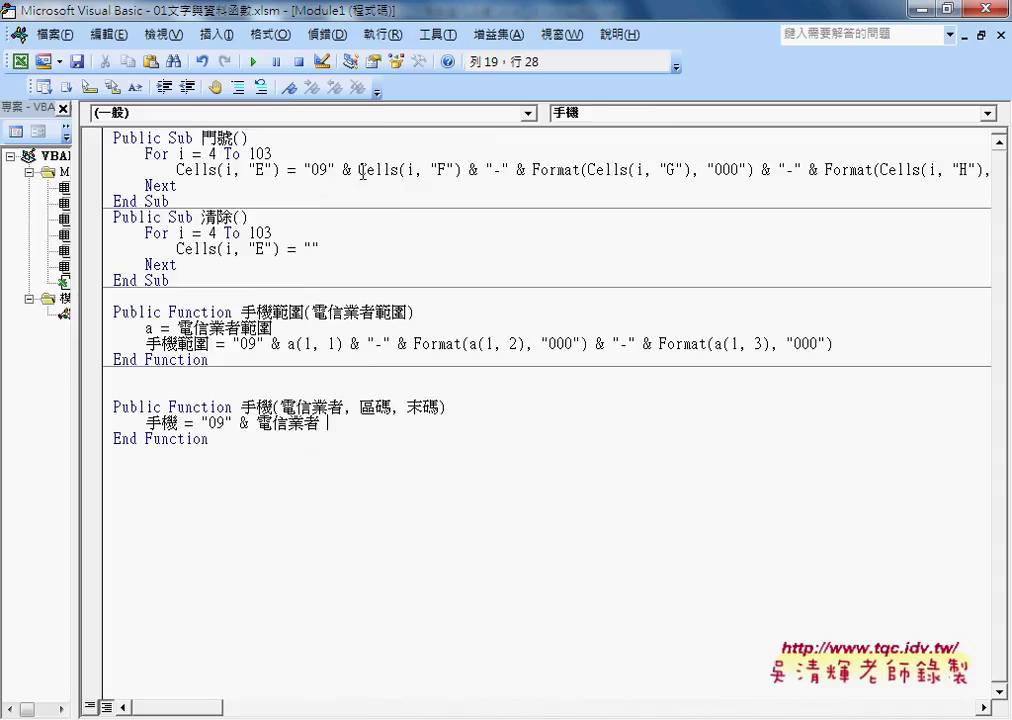
drag(306, 169, 1008, 170)
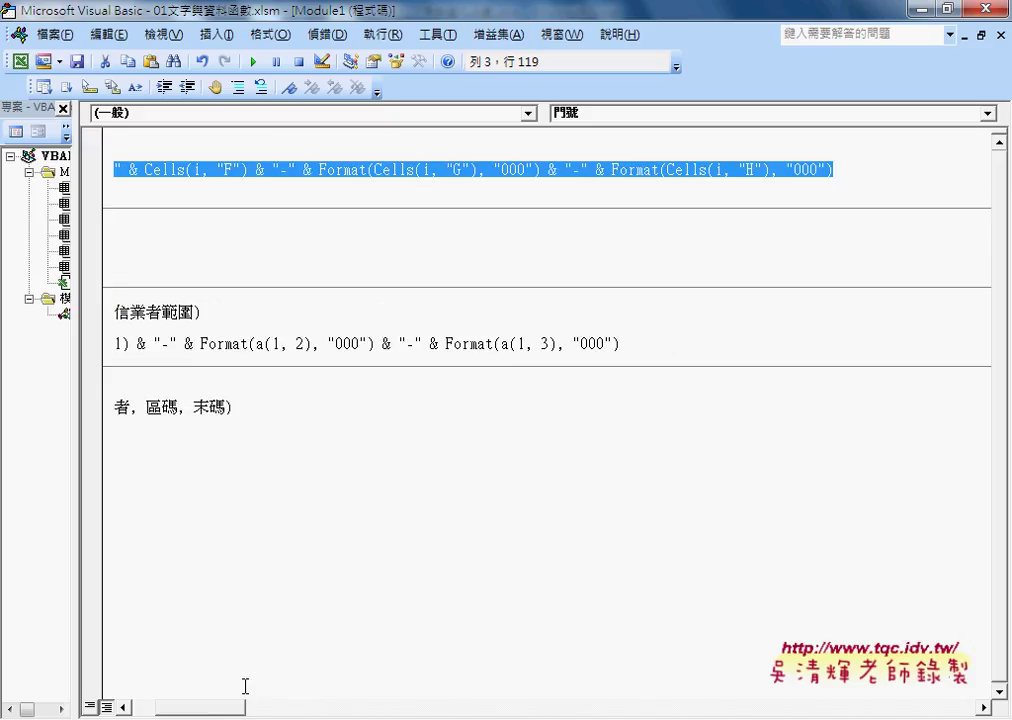
drag(222, 707, 199, 706)
drag(320, 424, 203, 425)
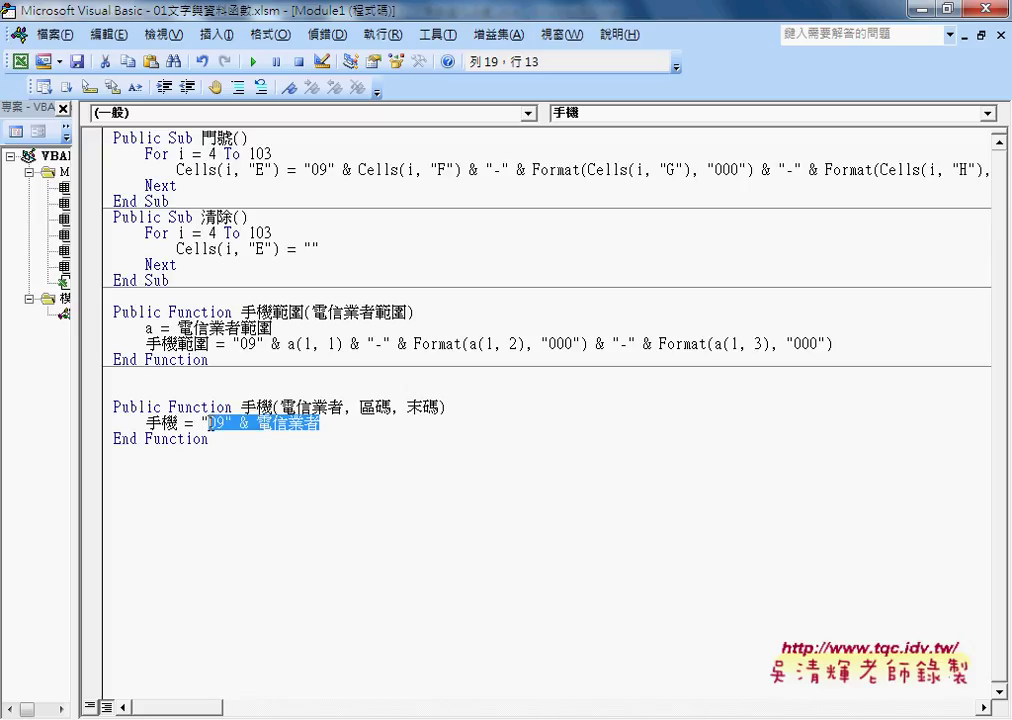
text("09" & Cells(i, "F") & "-" & Format(Cells(i, "G"), "000") & "-" & Format(Cells(i, "H"), "000"))
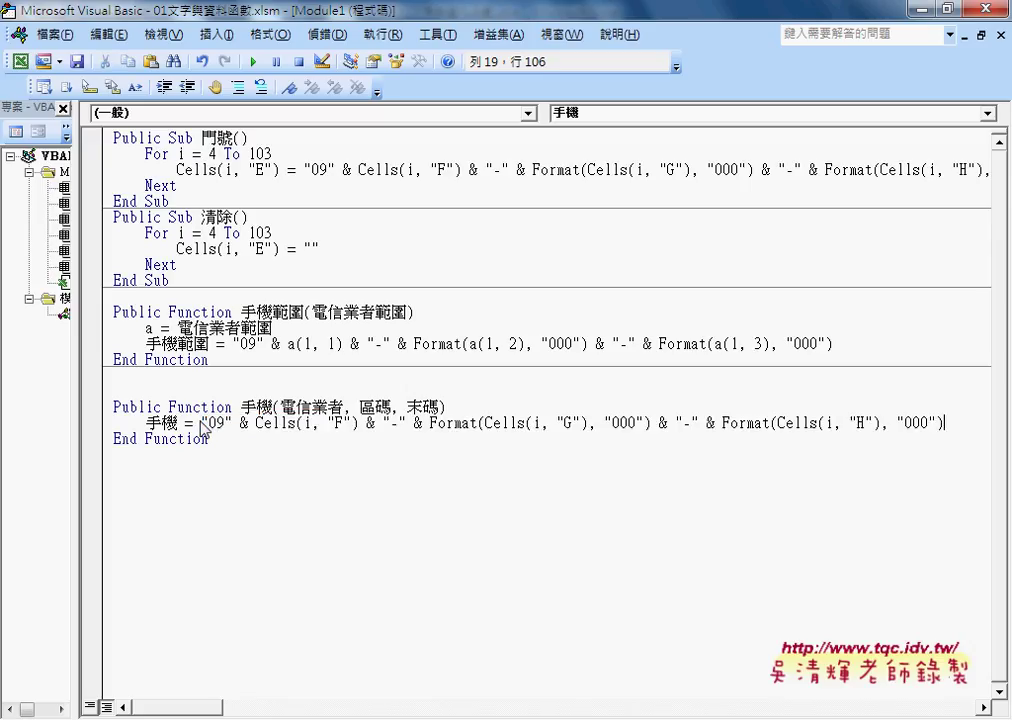
- Replace Cells(i, "F") with 電信業者 and Cells(i, "G") with 區碼
drag(280, 406, 344, 407)
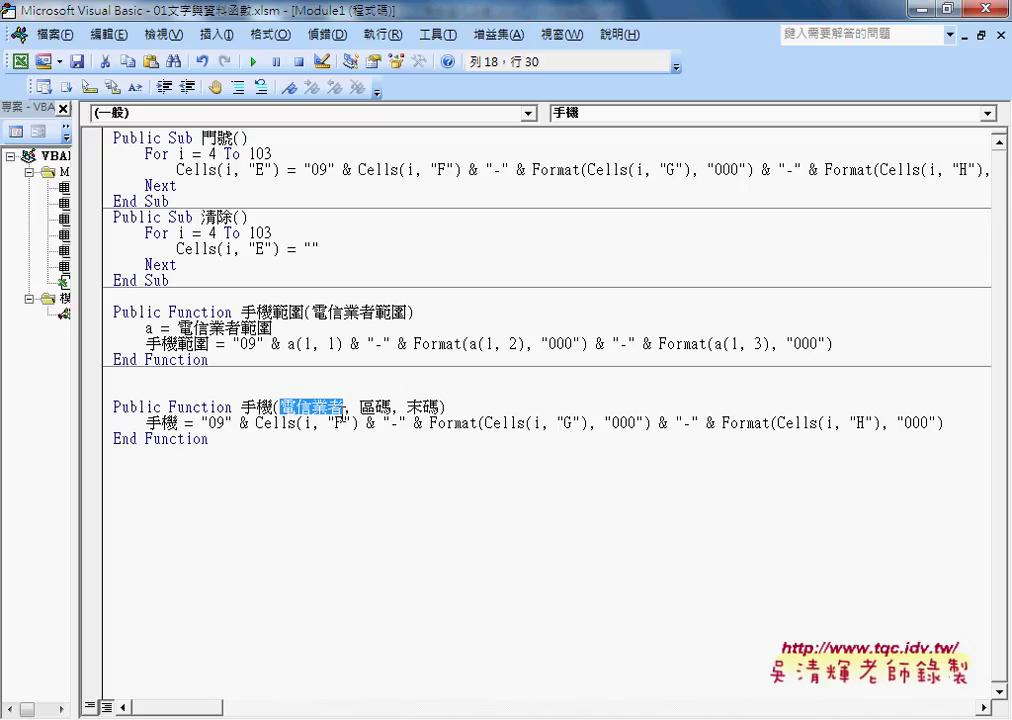
drag(257, 423, 358, 424)
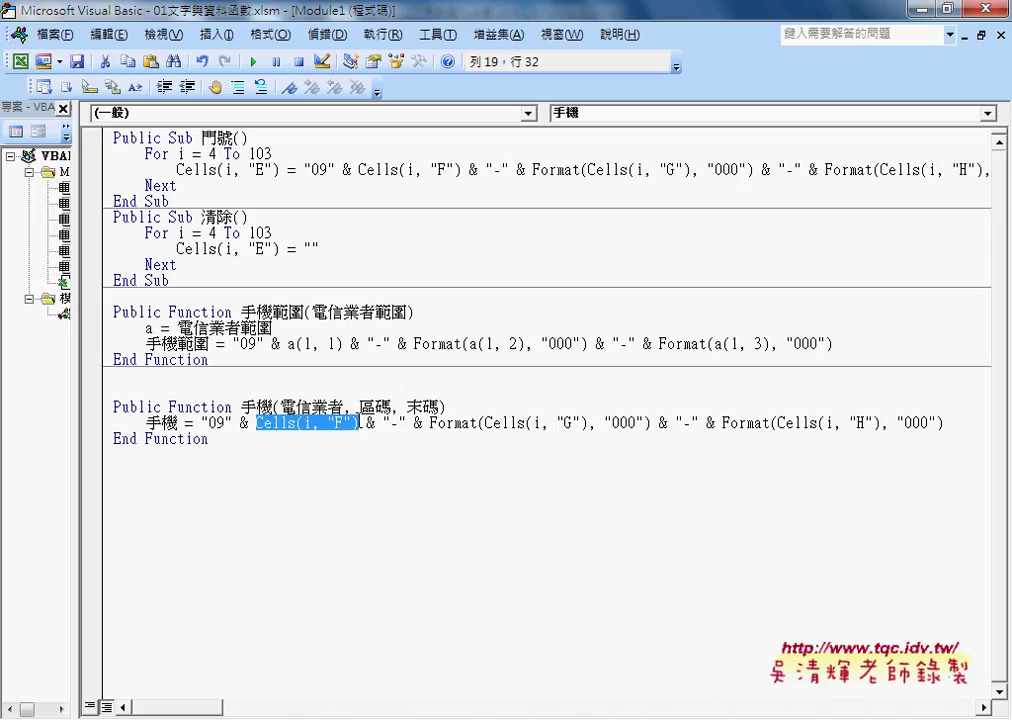
key(ctrl+v)
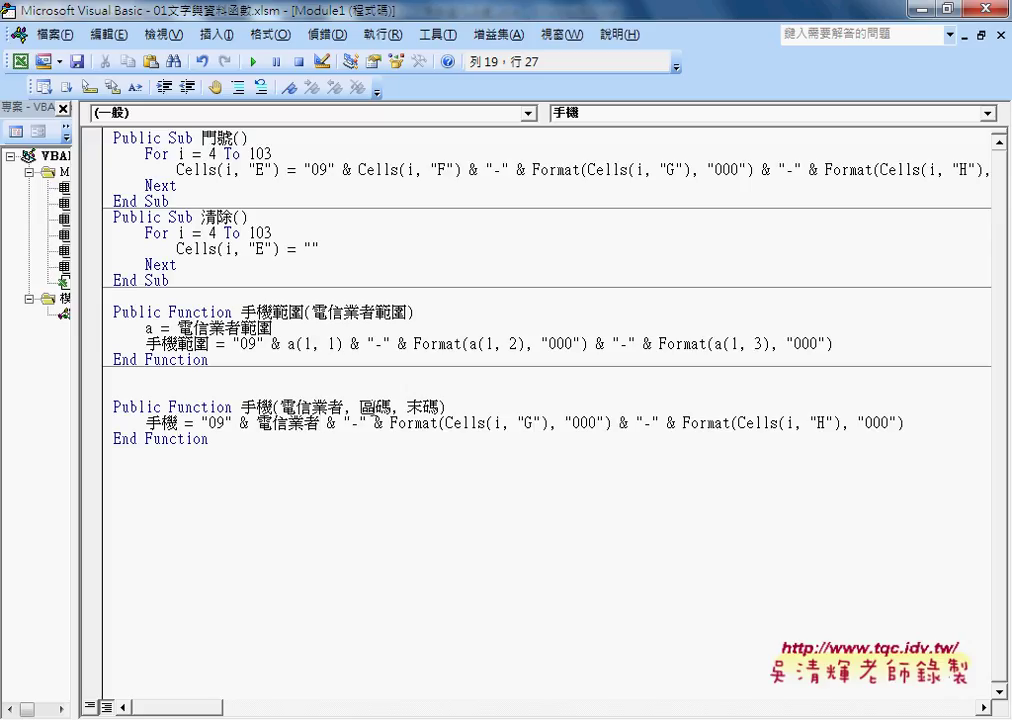
double_click(376, 407)
key(ctrl+c)
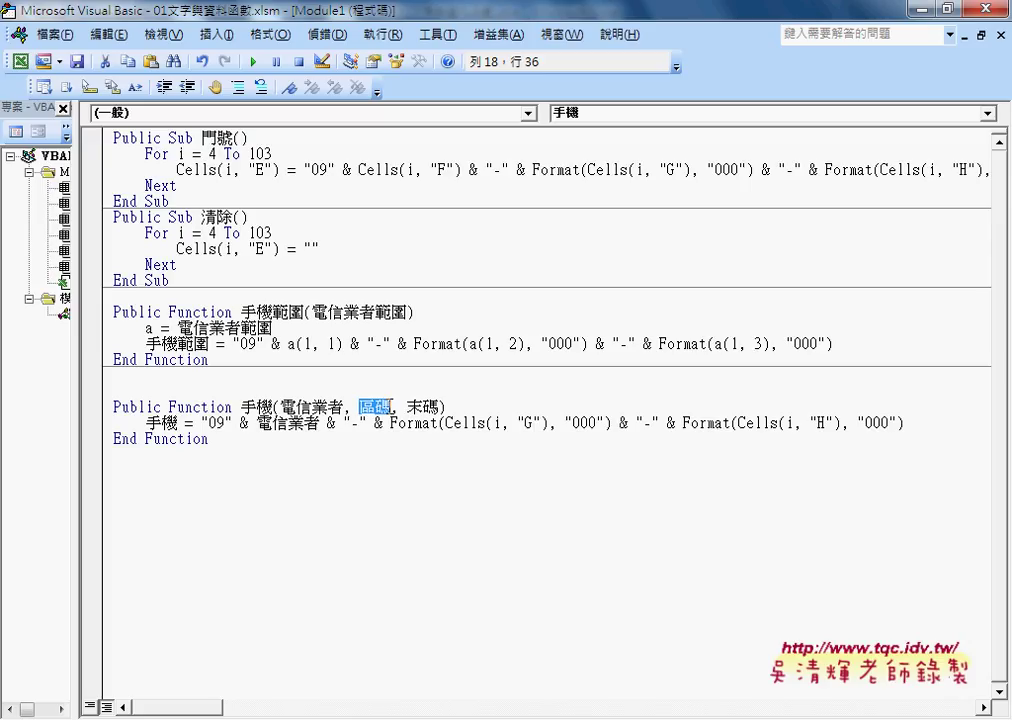
drag(446, 423, 548, 424)
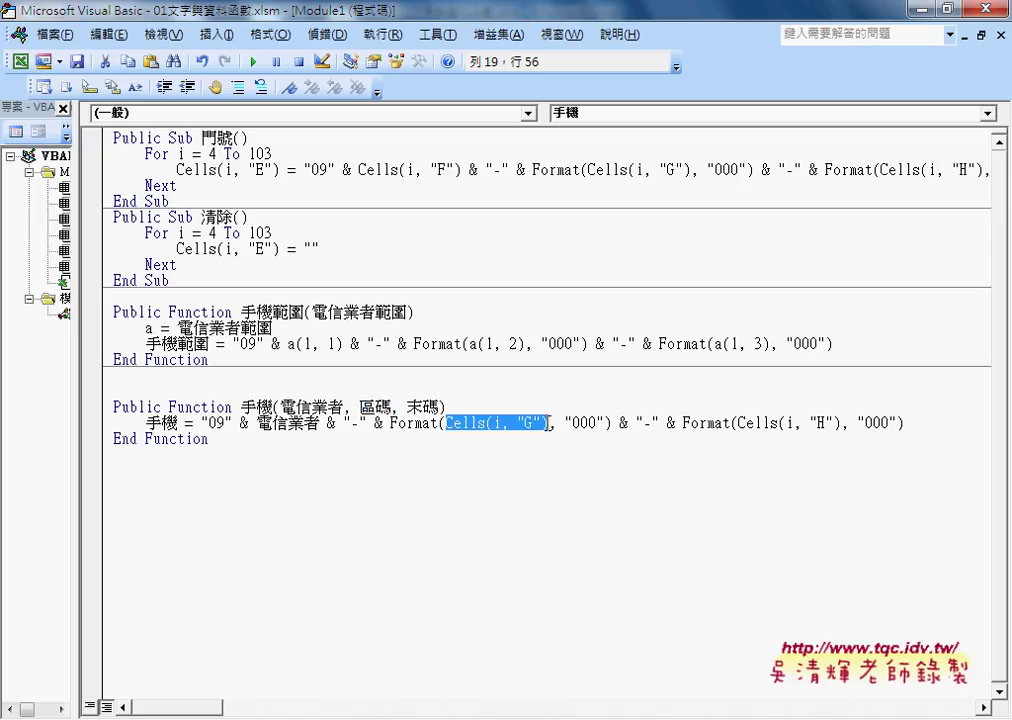
key(ctrl+v)
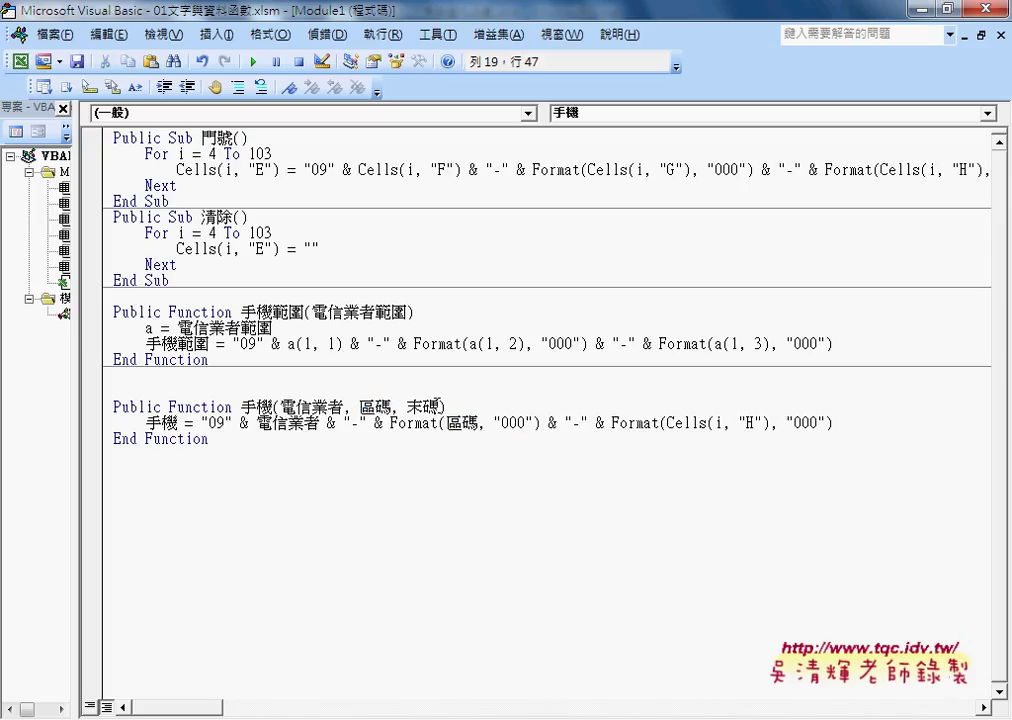
- Replace Cells(i, "H") with 末碼, review the line, and restore the editor window
drag(406, 407, 441, 407)
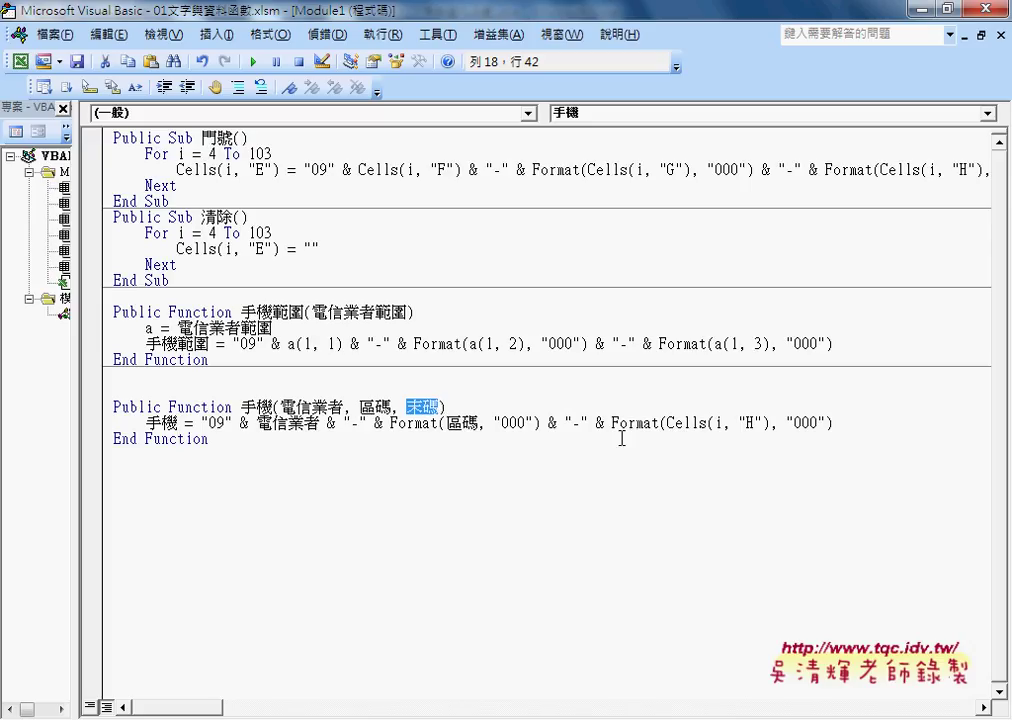
drag(667, 423, 772, 424)
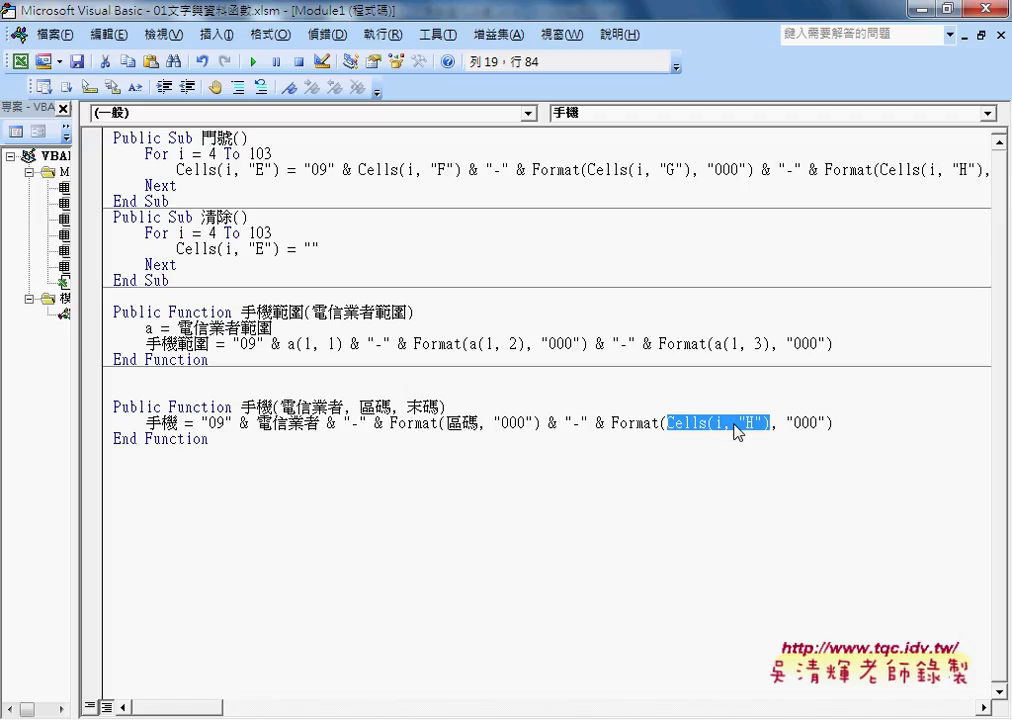
text(末碼)
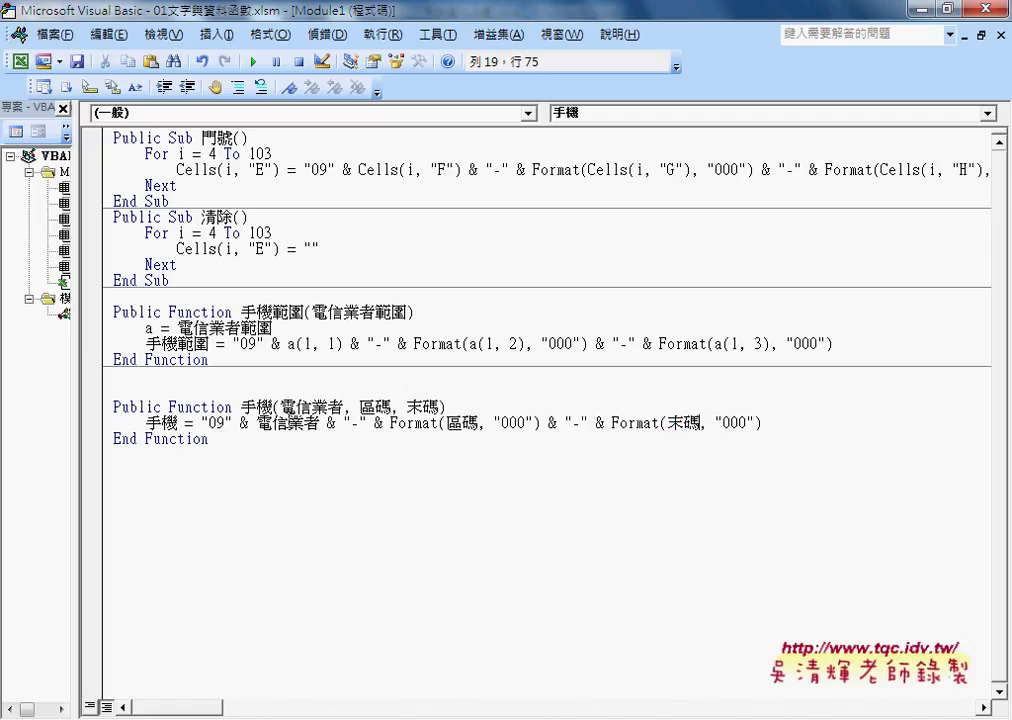
click(290, 424)
click(450, 424)
click(314, 408)
click(276, 424)
click(465, 436)
click(626, 423)
double_click(577, 14)
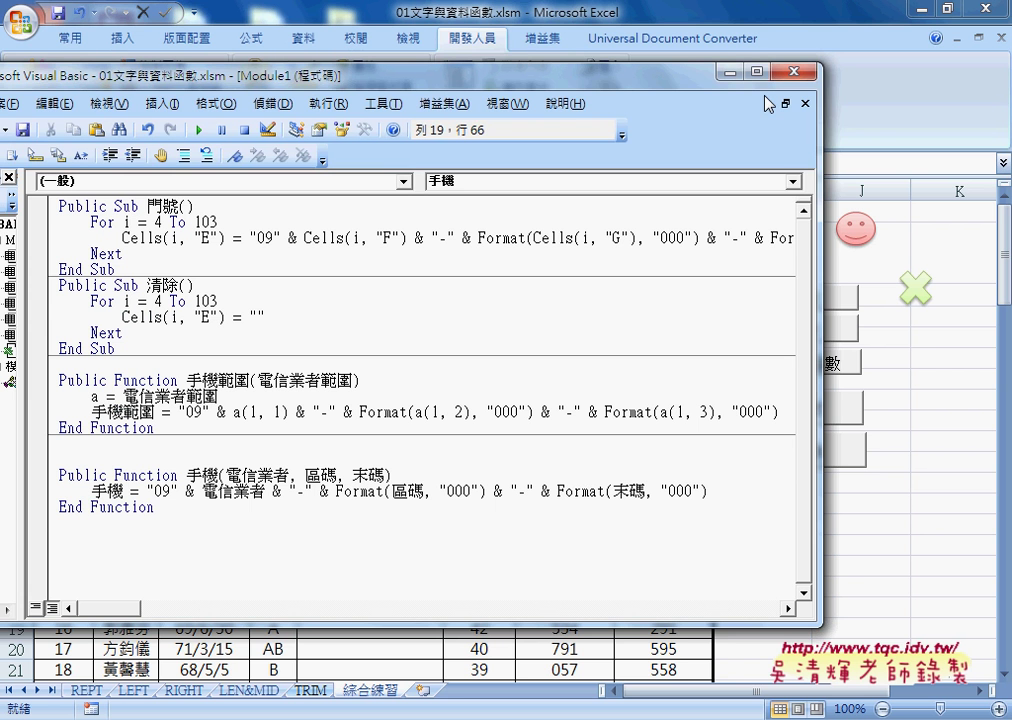
- Close the code editor and choose the 手機 function for cell E4
click(795, 71)
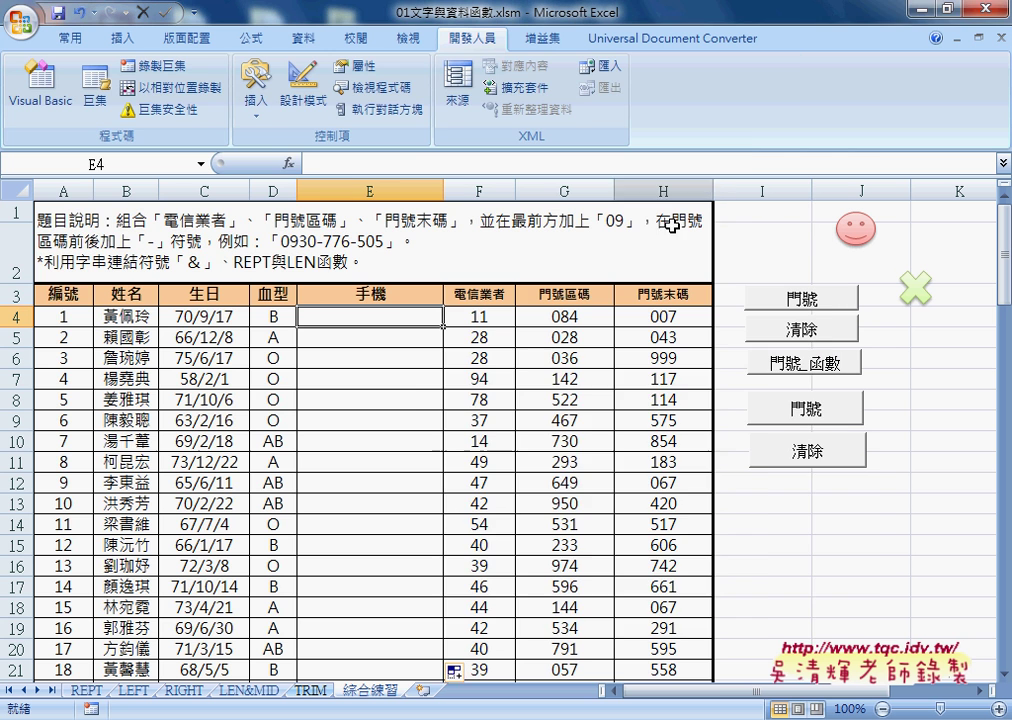
click(289, 163)
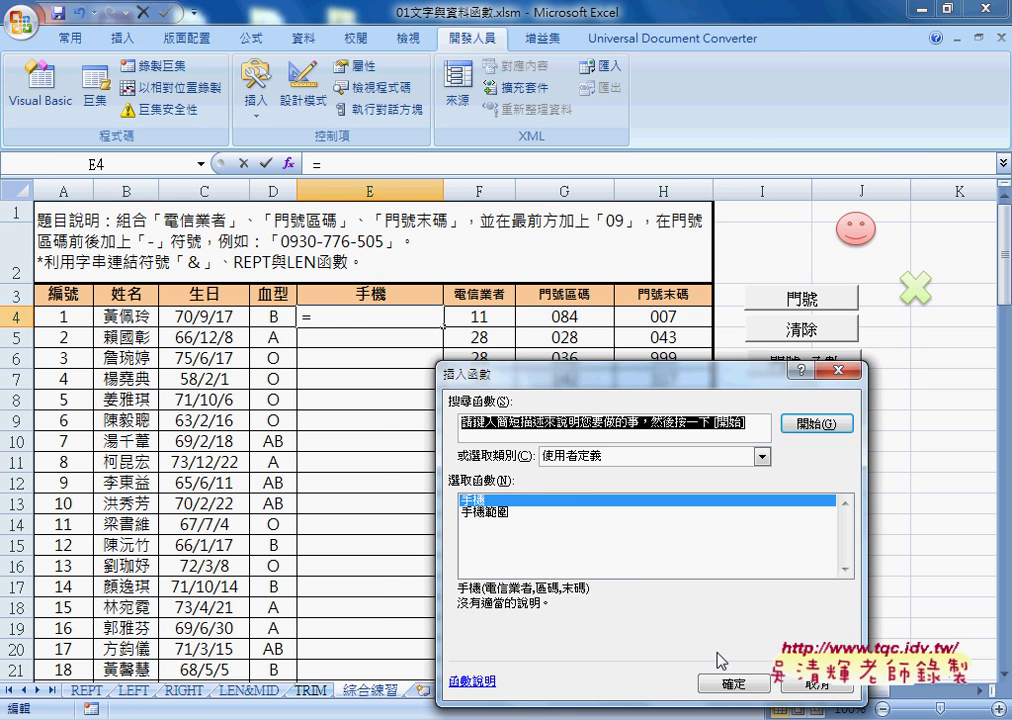
click(733, 684)
click(473, 325)
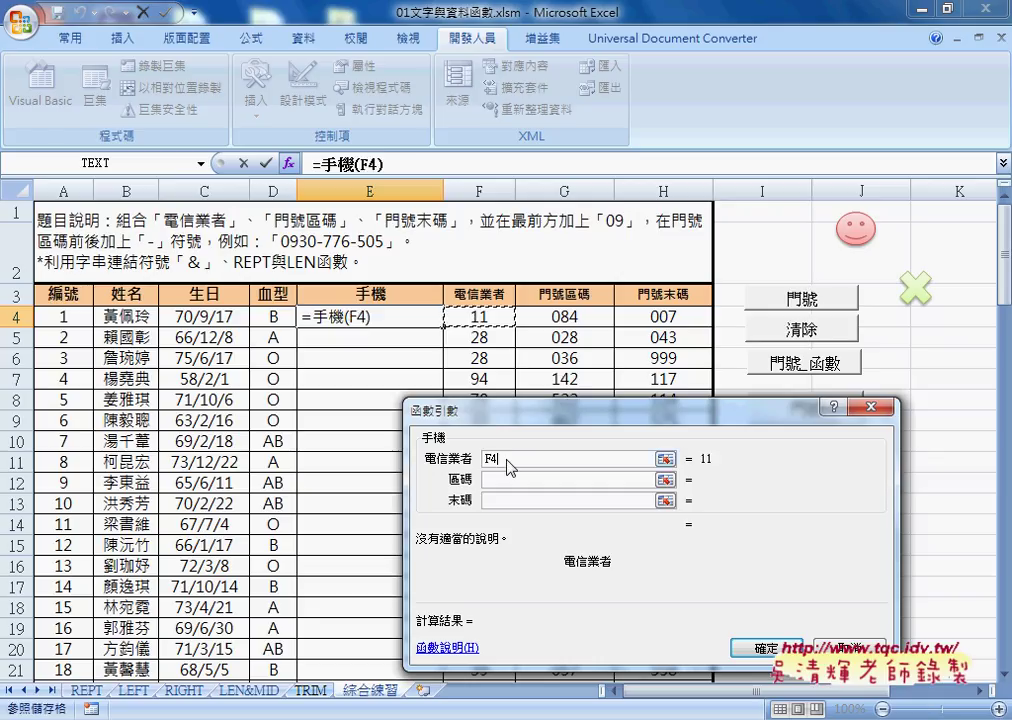
click(515, 479)
click(553, 318)
click(530, 500)
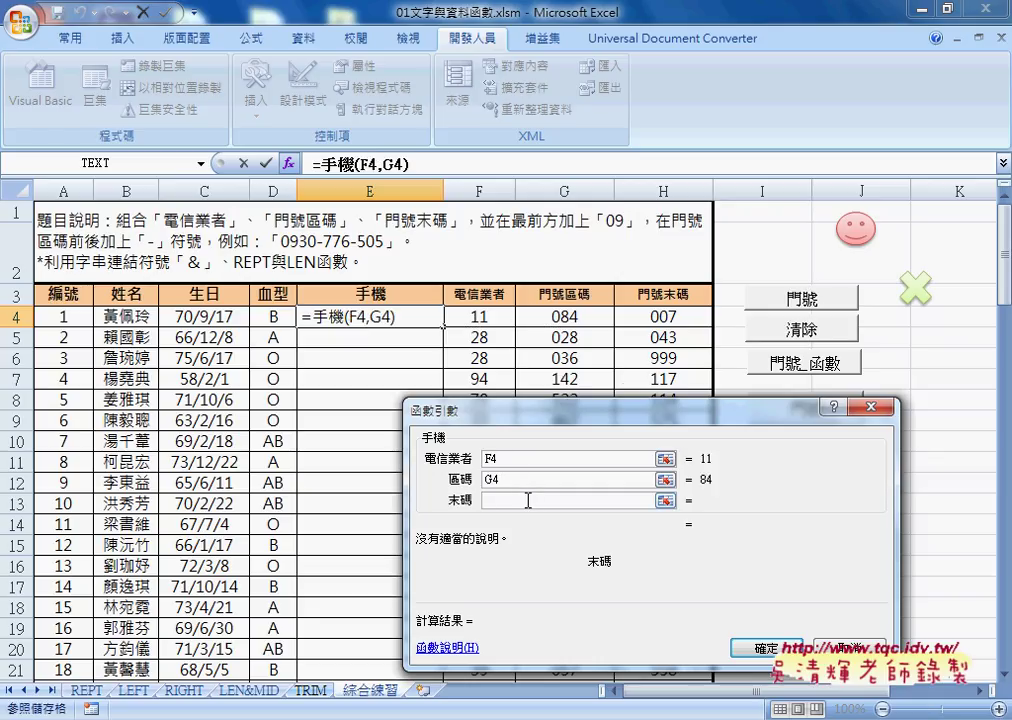
click(670, 316)
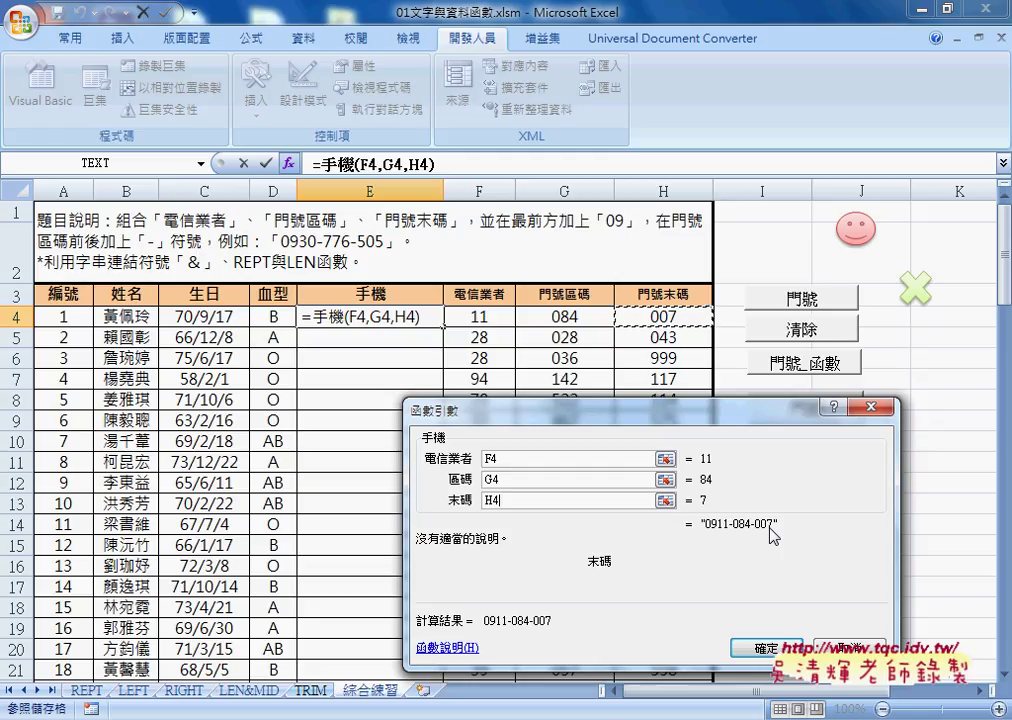
mouse_move(772, 526)
mouse_down()
mouse_move(779, 513)
mouse_move(784, 546)
mouse_up()
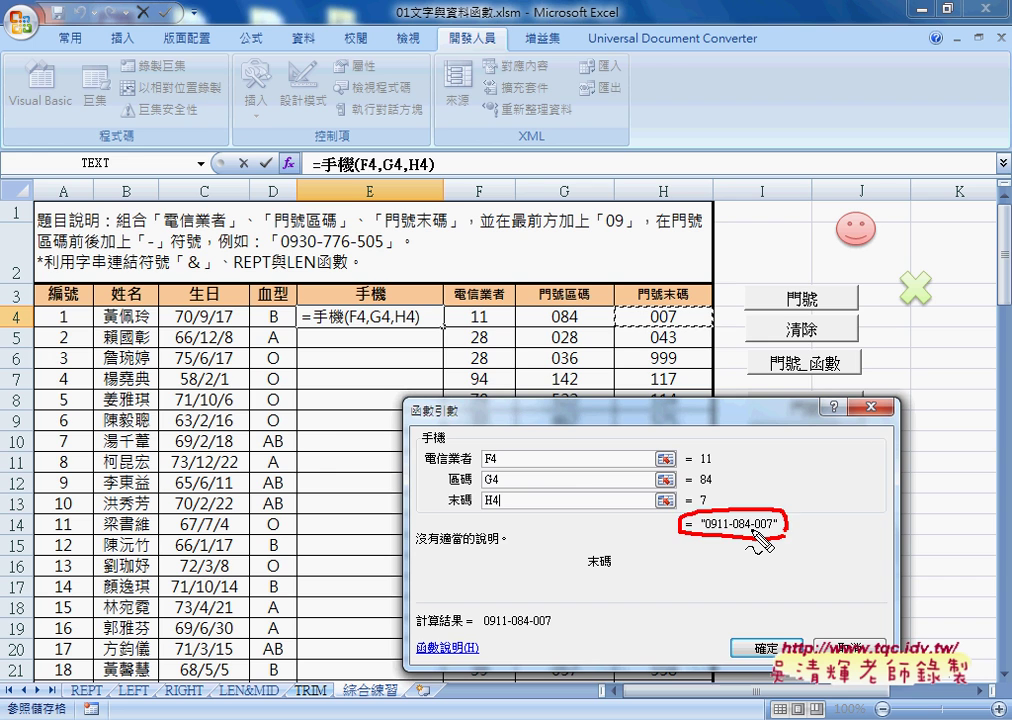
key(Escape)
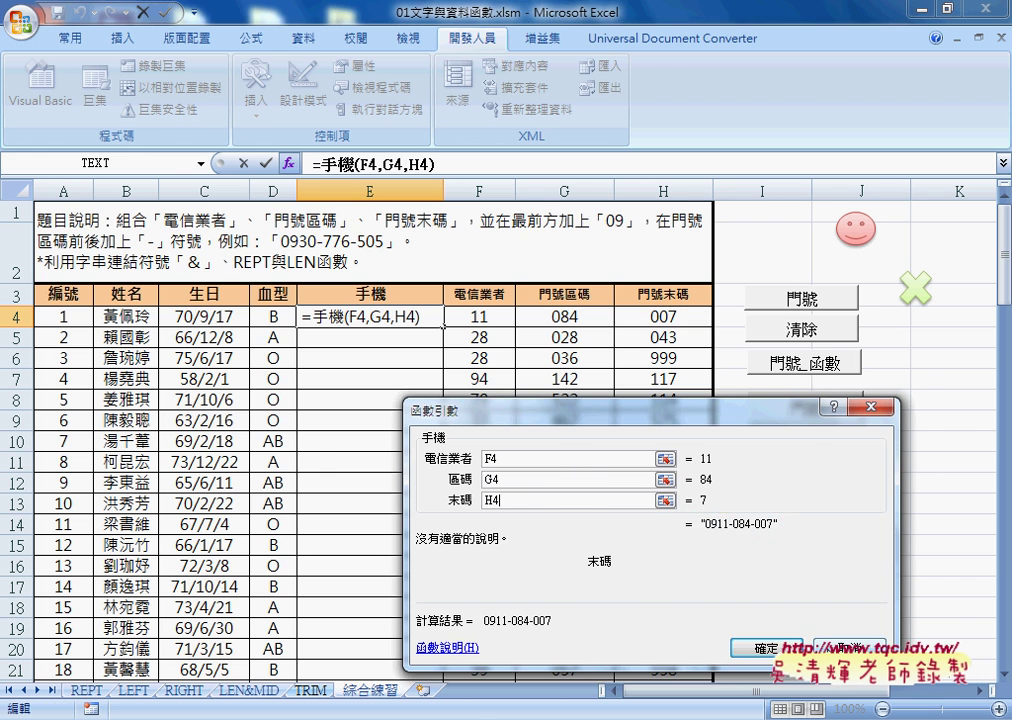
key(Escape)
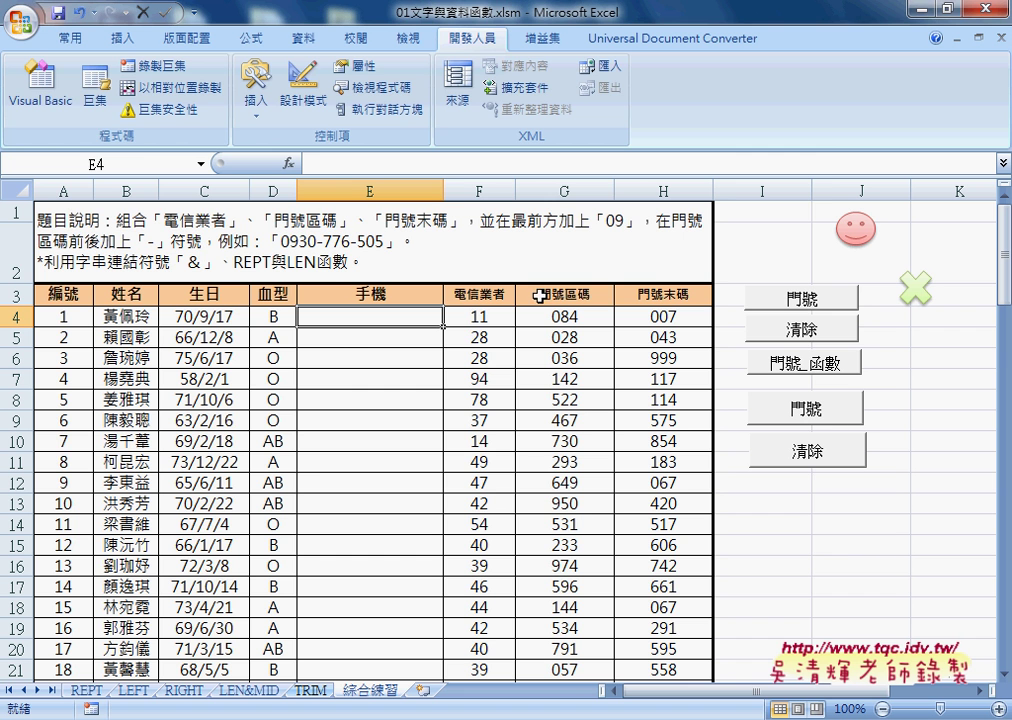
click(47, 100)
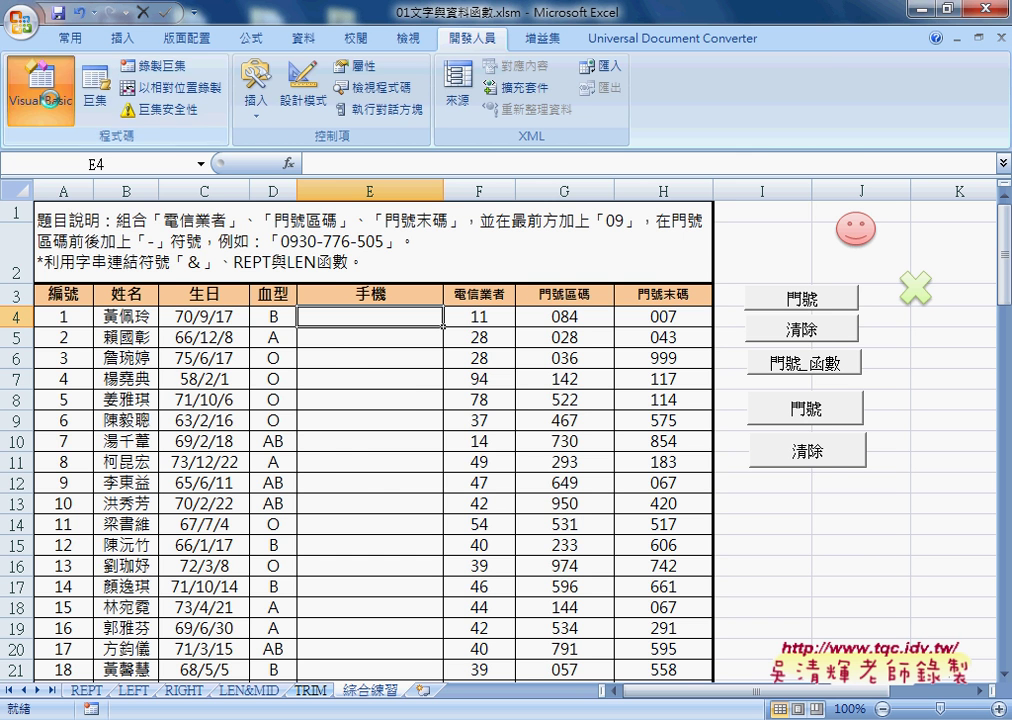
drag(126, 491, 91, 491)
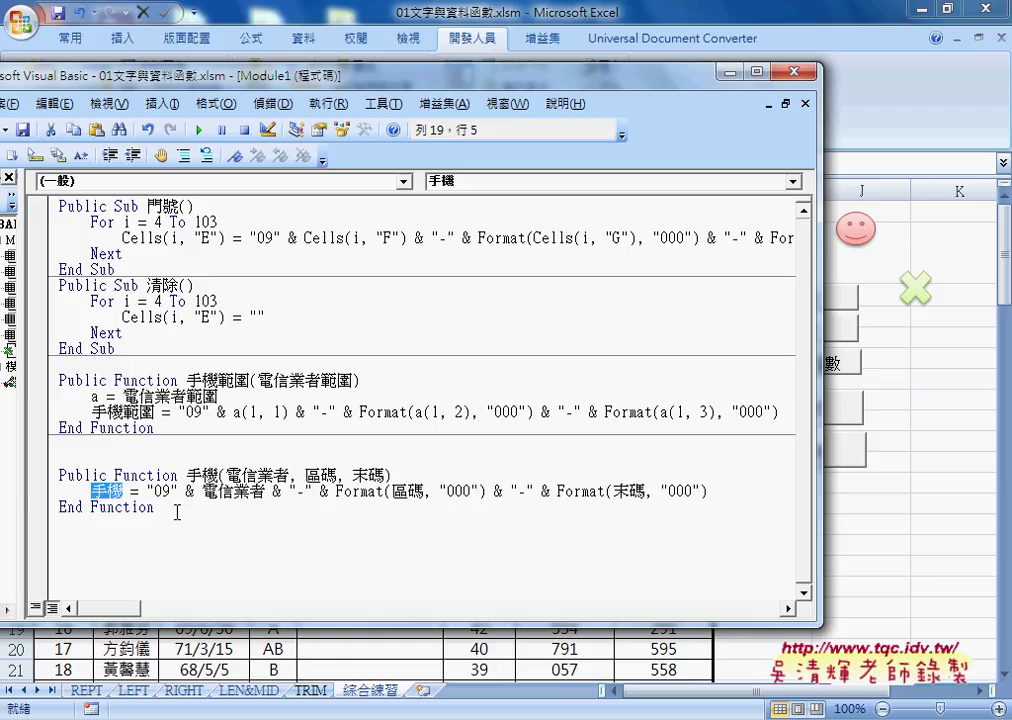
mouse_move(176, 508)
mouse_down()
mouse_move(79, 494)
mouse_move(58, 476)
mouse_up()
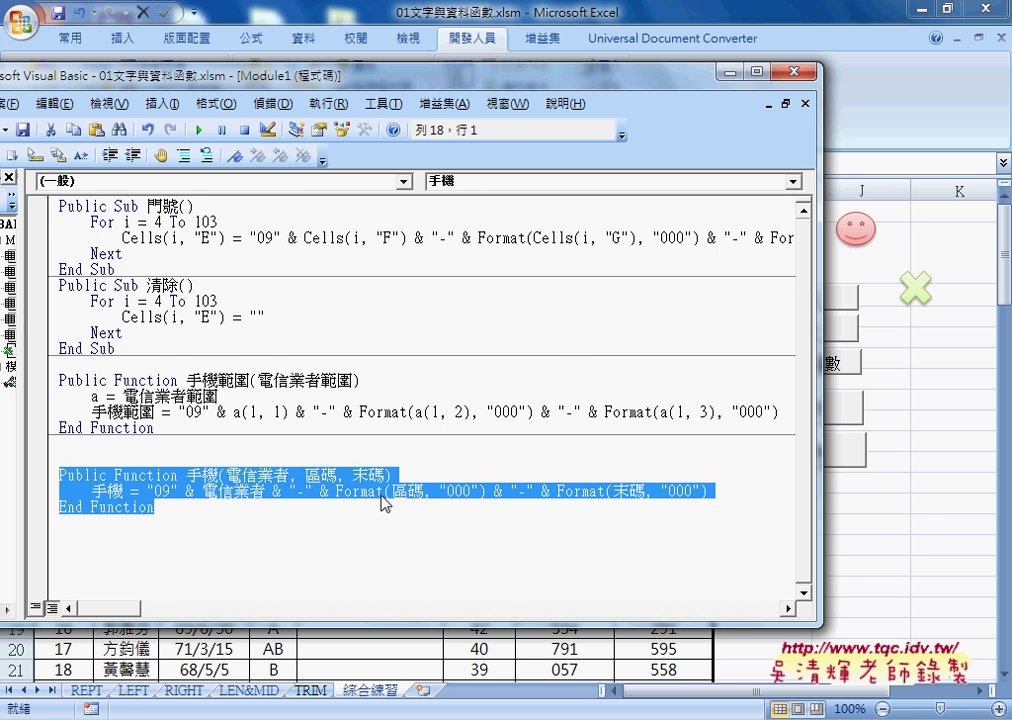
click(915, 501)
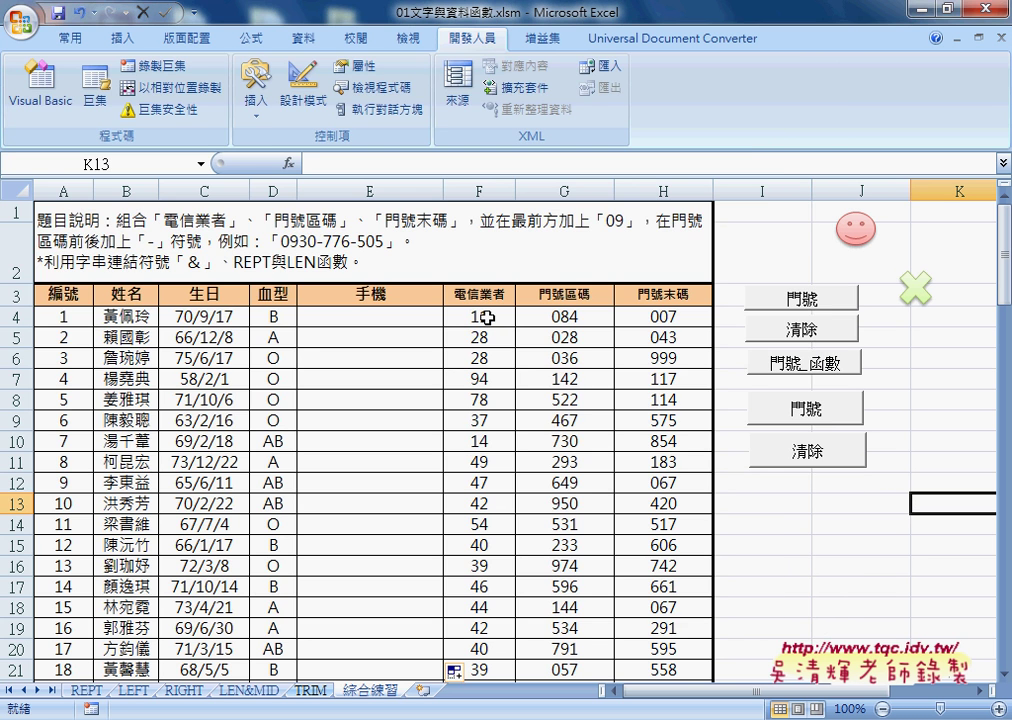
- Select F4:H4, holding carrier 11, area code 084 and end code 007
drag(478, 317, 666, 317)
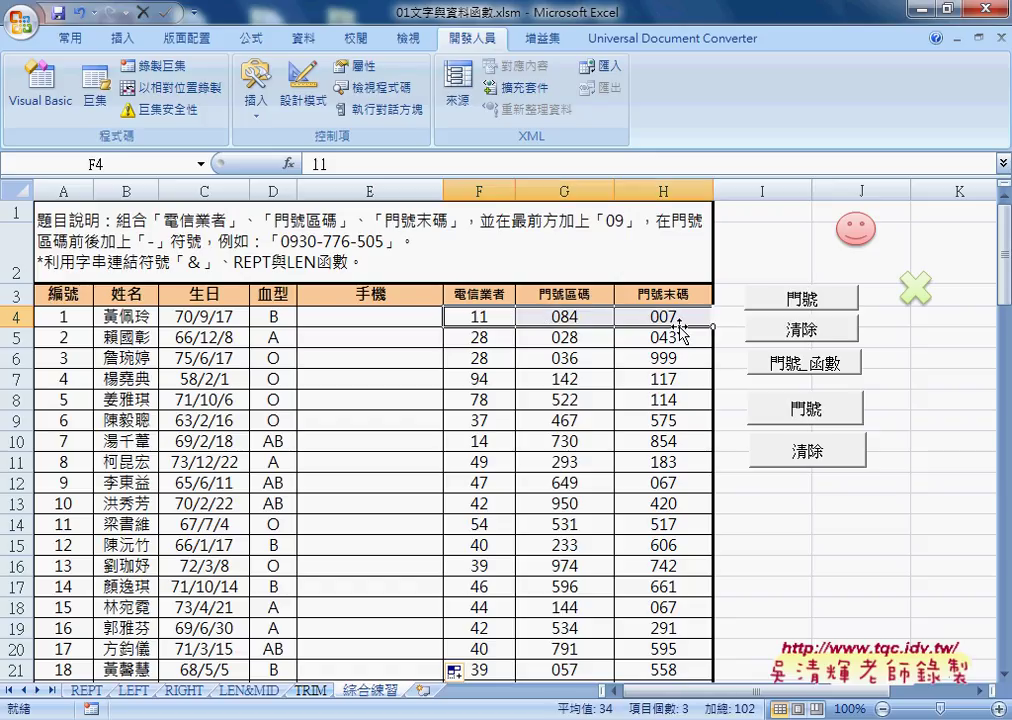